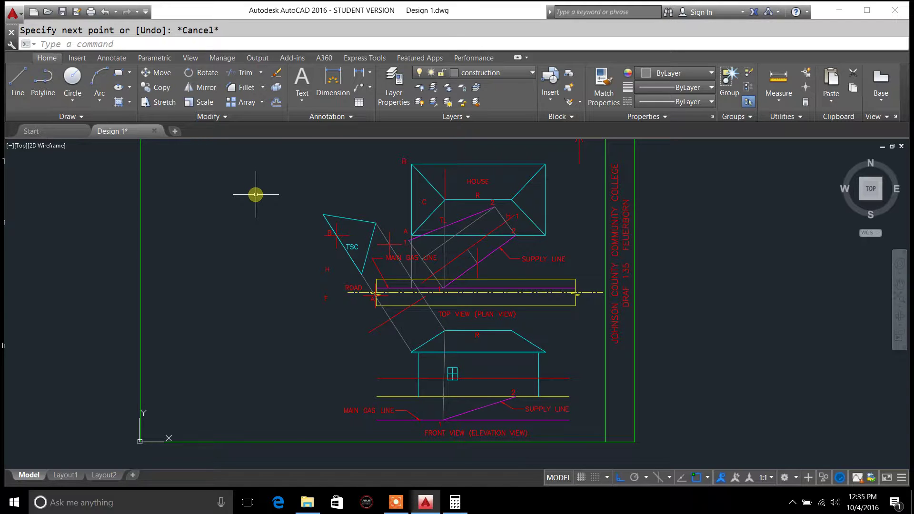
# Pan over the answered questions and title block, then centre the plan and elevation views.
pyautogui.moveTo(256, 195)
pyautogui.mouseDown(button='middle')
pyautogui.moveTo(417, 331)
pyautogui.moveTo(467, 399)
pyautogui.moveTo(457, 451)
pyautogui.mouseUp(button='middle')
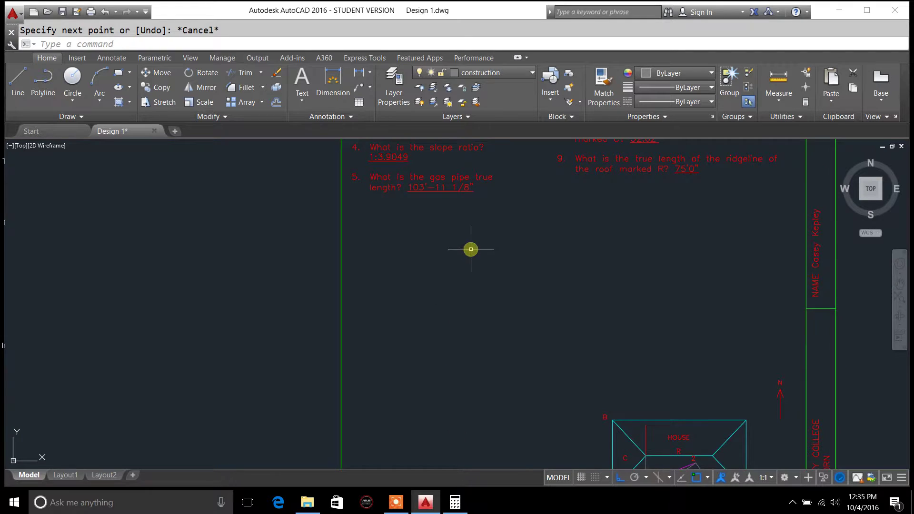
pyautogui.moveTo(472, 249)
pyautogui.mouseDown(button='middle')
pyautogui.moveTo(417, 441)
pyautogui.moveTo(415, 408)
pyautogui.mouseUp(button='middle')
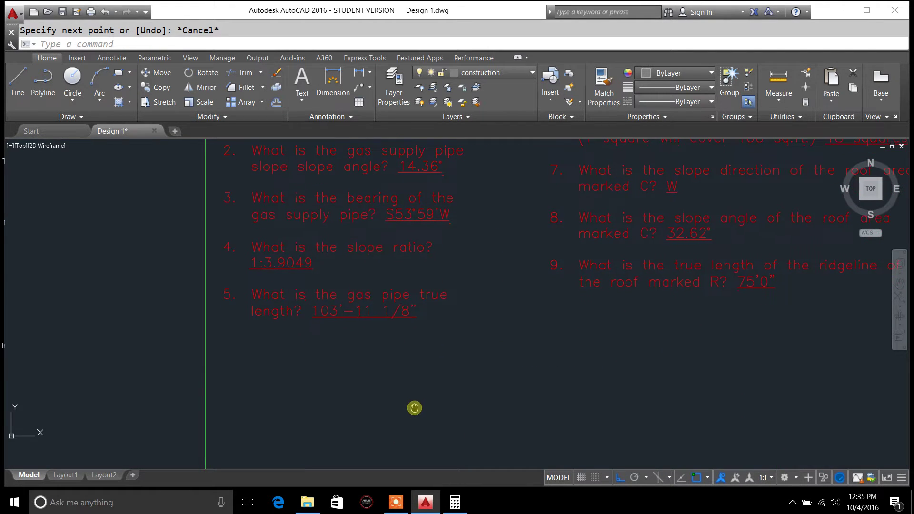
pyautogui.scroll(-2, 414, 351)
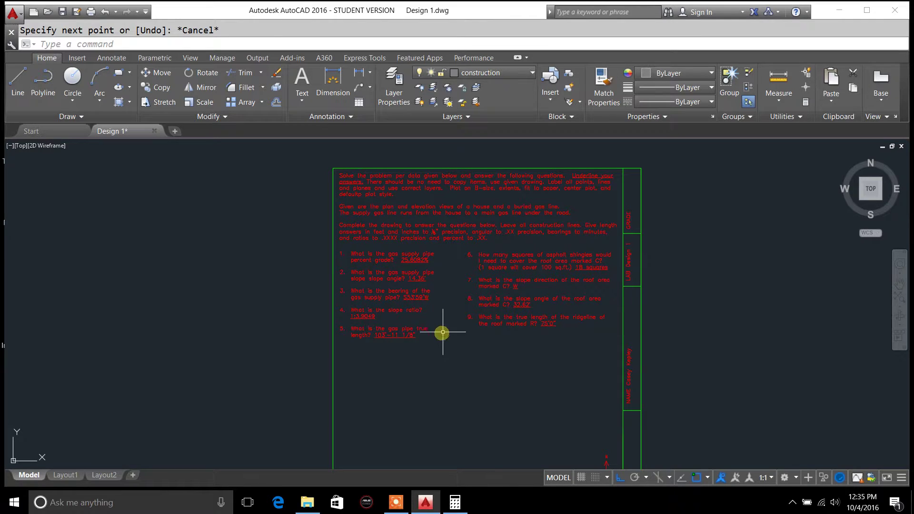
pyautogui.moveTo(483, 370)
pyautogui.mouseDown(button='middle')
pyautogui.moveTo(427, 319)
pyautogui.moveTo(564, 278)
pyautogui.moveTo(559, 237)
pyautogui.moveTo(451, 212)
pyautogui.moveTo(426, 192)
pyautogui.mouseUp(button='middle')
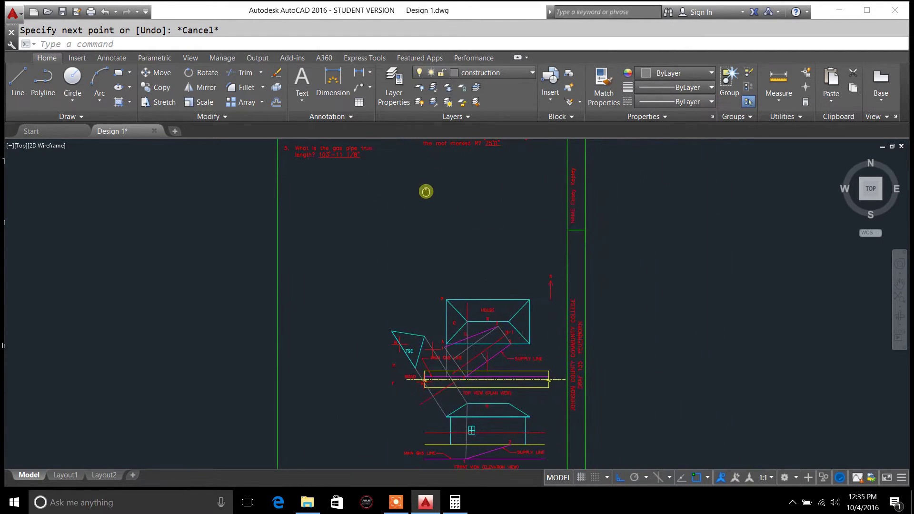
pyautogui.scroll(2, 437, 208)
pyautogui.scroll(2, 509, 307)
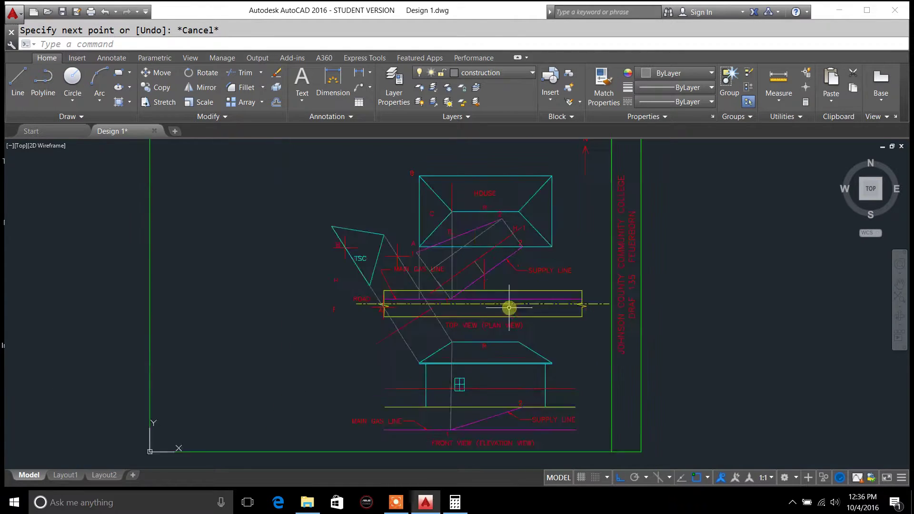
pyautogui.scroll(2, 509, 308)
pyautogui.moveTo(486, 262)
pyautogui.mouseDown(button='middle')
pyautogui.moveTo(561, 284)
pyautogui.moveTo(563, 308)
pyautogui.mouseUp(button='middle')
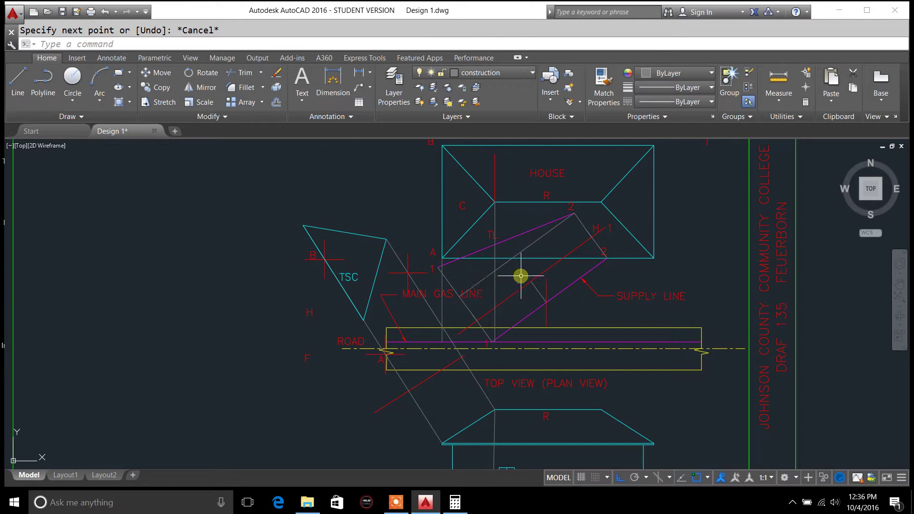
pyautogui.scroll(-3, 521, 276)
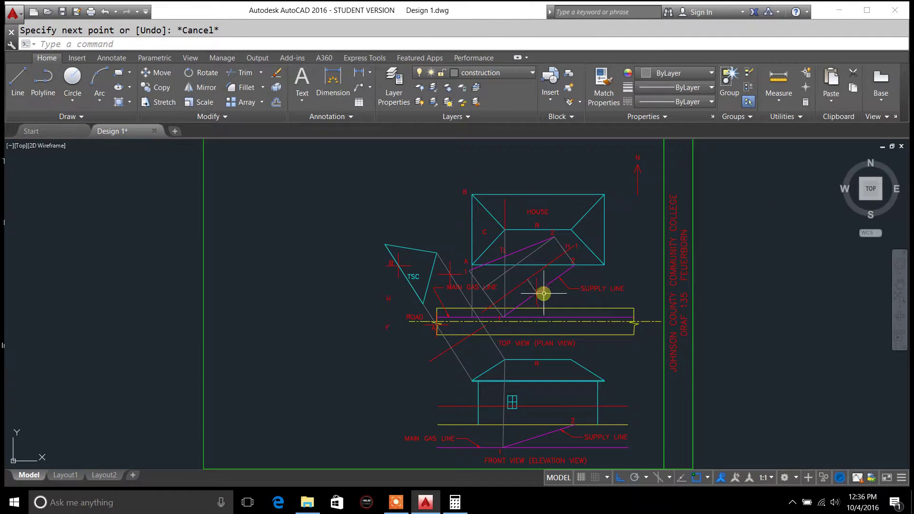
pyautogui.scroll(3, 547, 292)
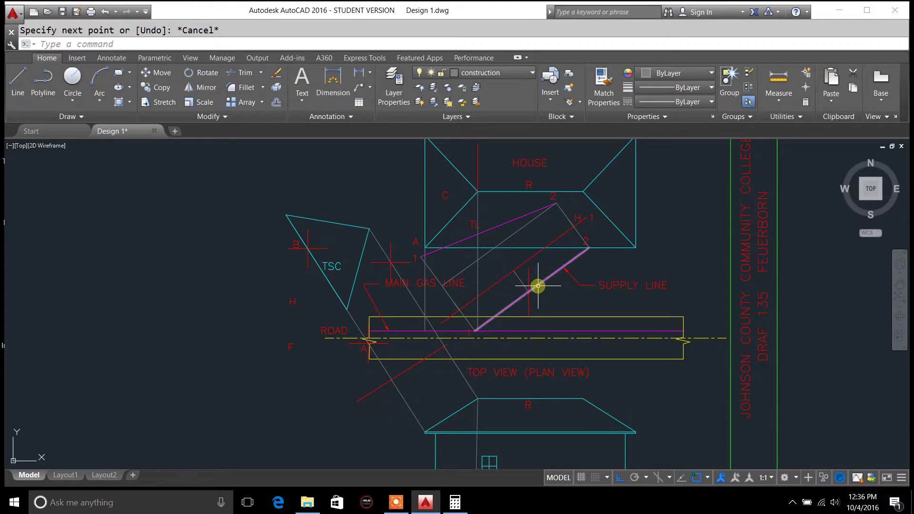
# Select the magenta gas supply line and the main gas line, then check the front elevation.
pyautogui.click(536, 287)
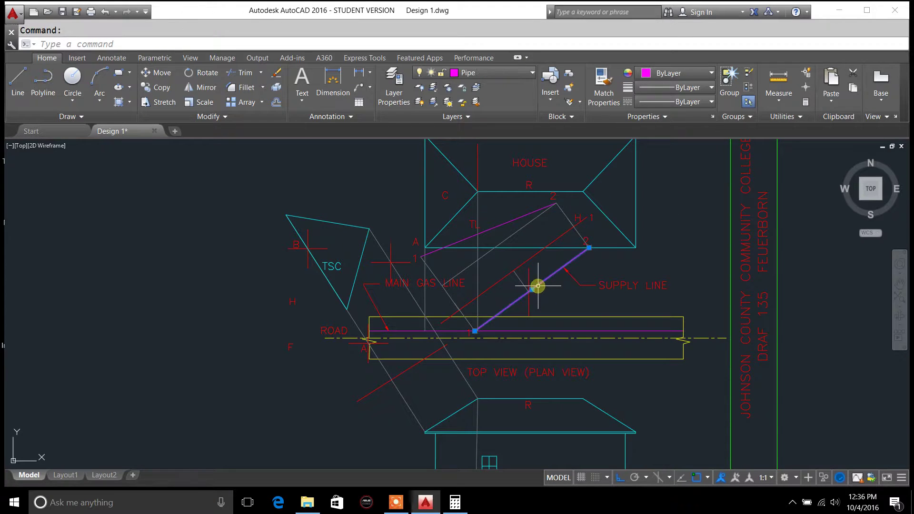
pyautogui.click(576, 331)
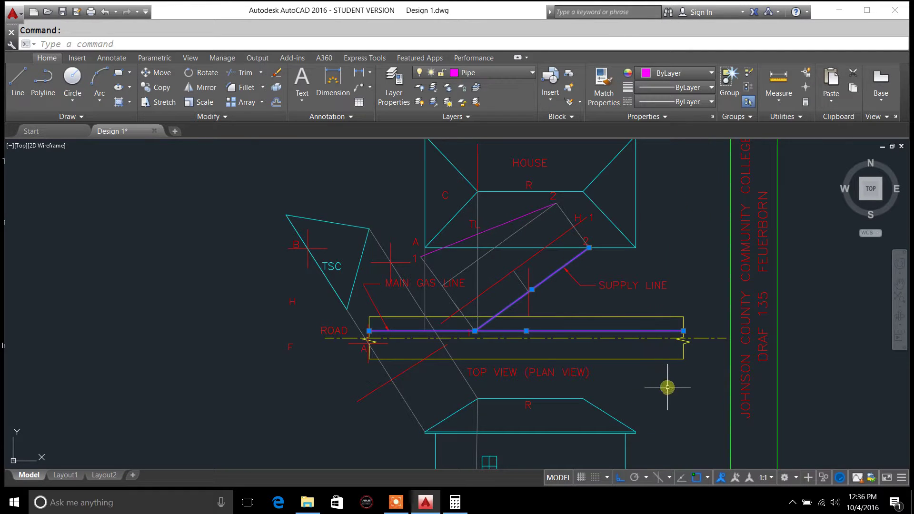
pyautogui.scroll(-2, 664, 382)
pyautogui.moveTo(664, 382); pyautogui.dragTo(609, 319, button='middle')
pyautogui.scroll(2, 595, 349)
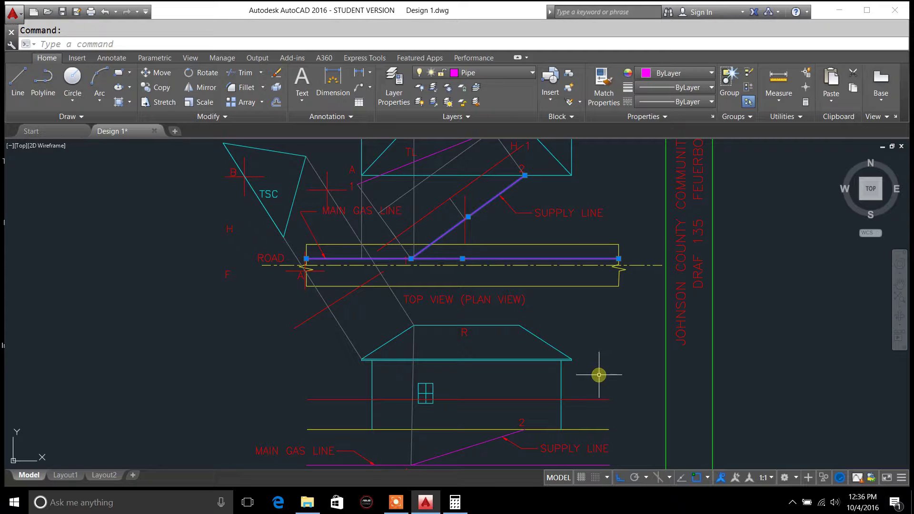
pyautogui.moveTo(598, 382); pyautogui.dragTo(585, 347, button='middle')
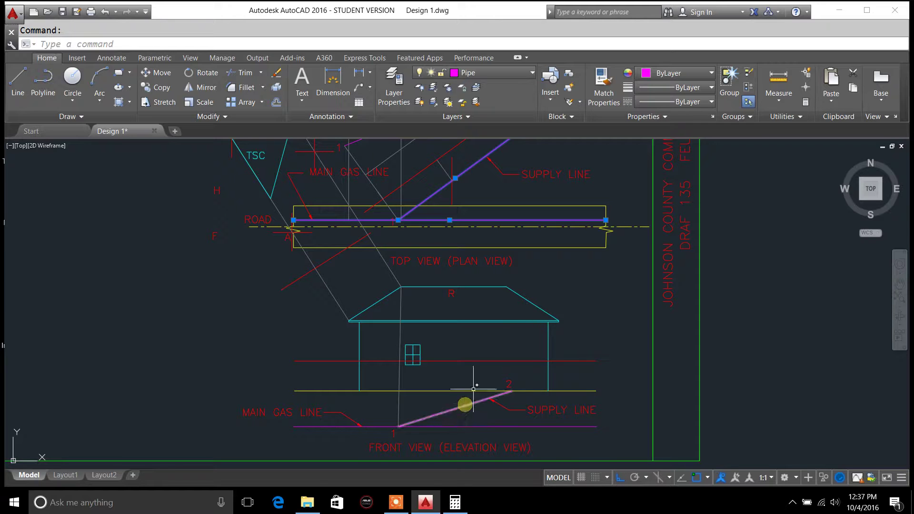
pyautogui.moveTo(577, 300); pyautogui.dragTo(634, 432, button='middle')
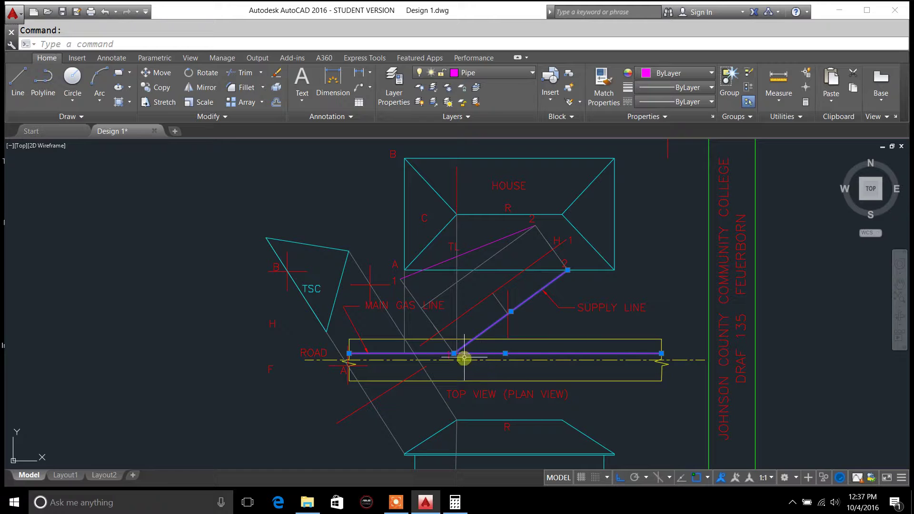
pyautogui.click(511, 312)
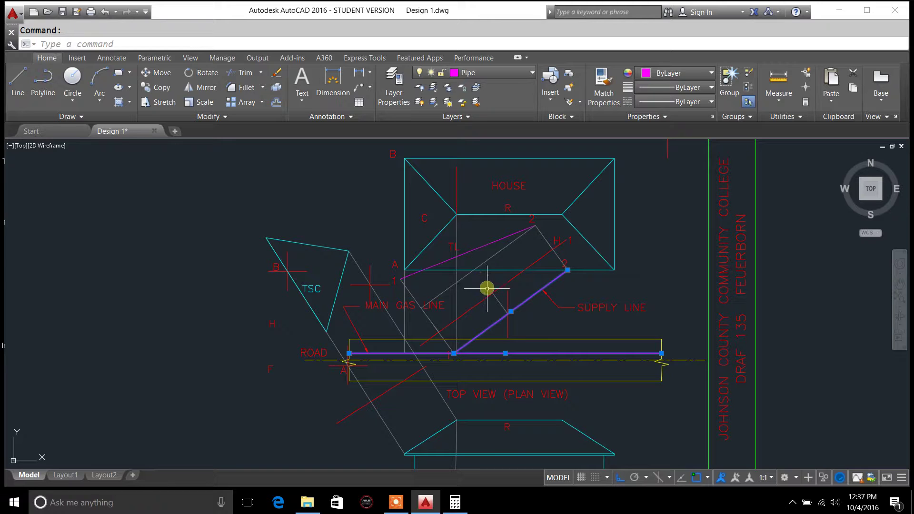
pyautogui.click(503, 308)
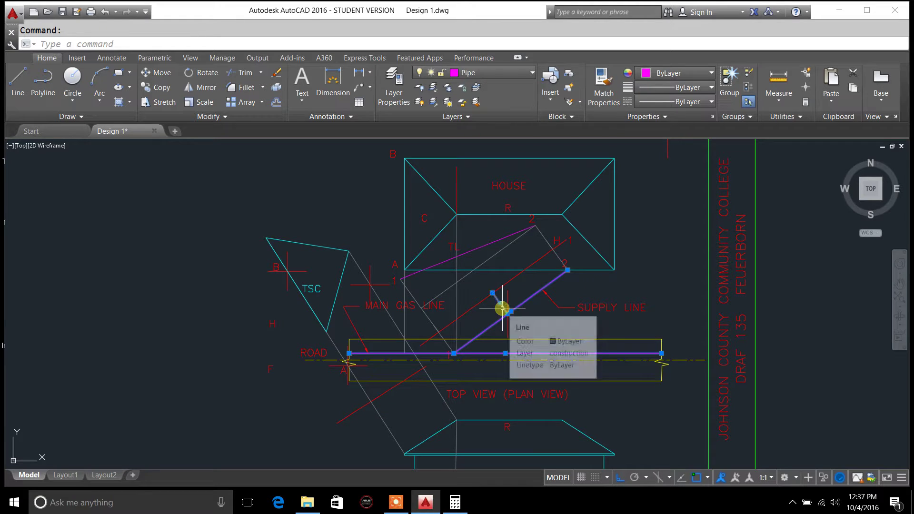
pyautogui.click(548, 241)
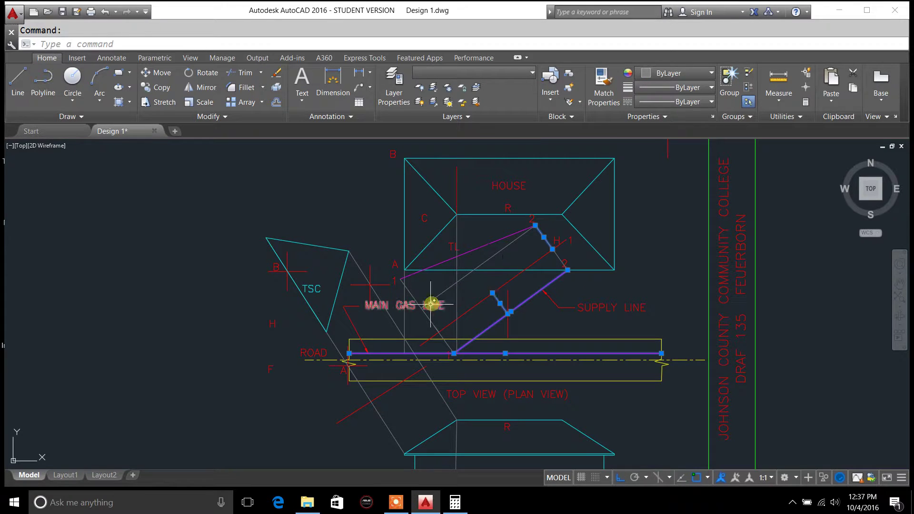
pyautogui.click(440, 343)
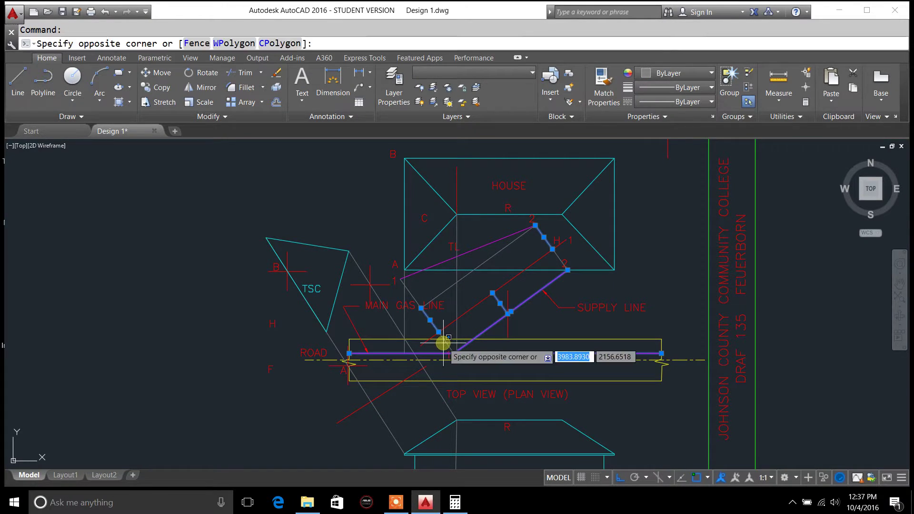
pyautogui.click(447, 344)
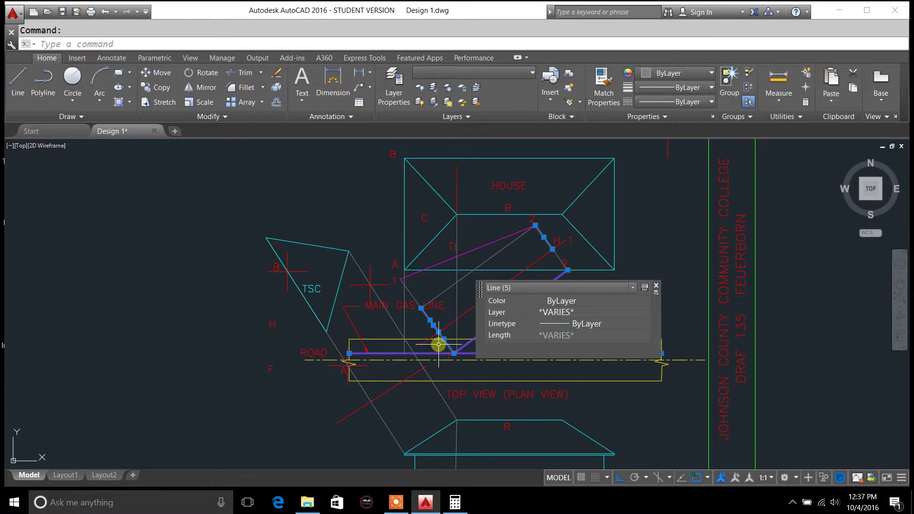
pyautogui.press('Escape')
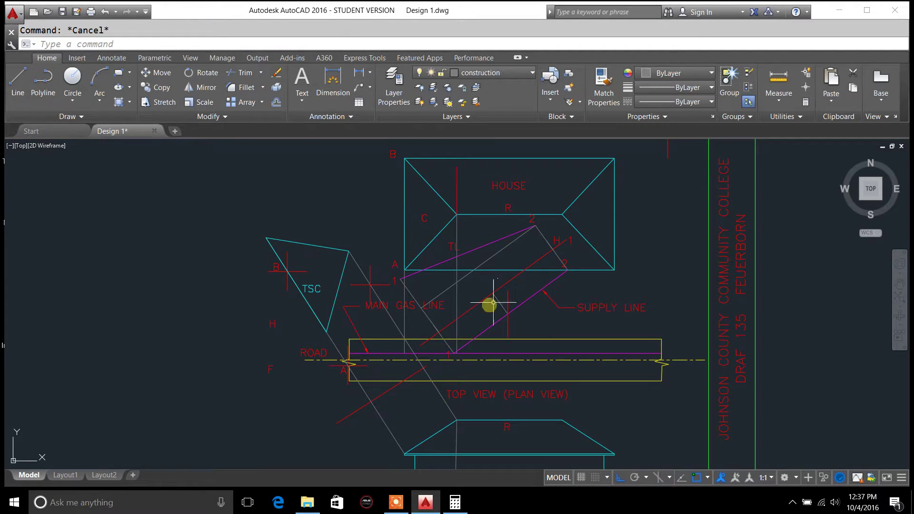
pyautogui.click(557, 256)
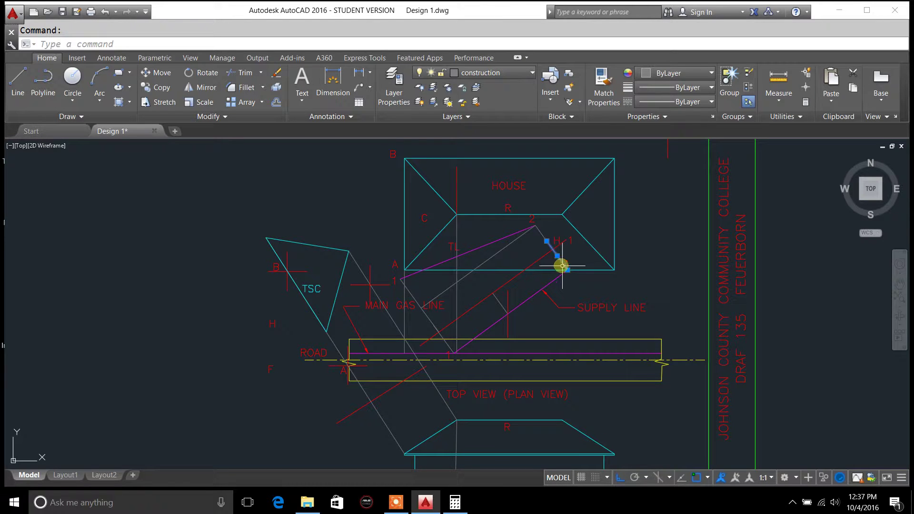
pyautogui.press('Escape')
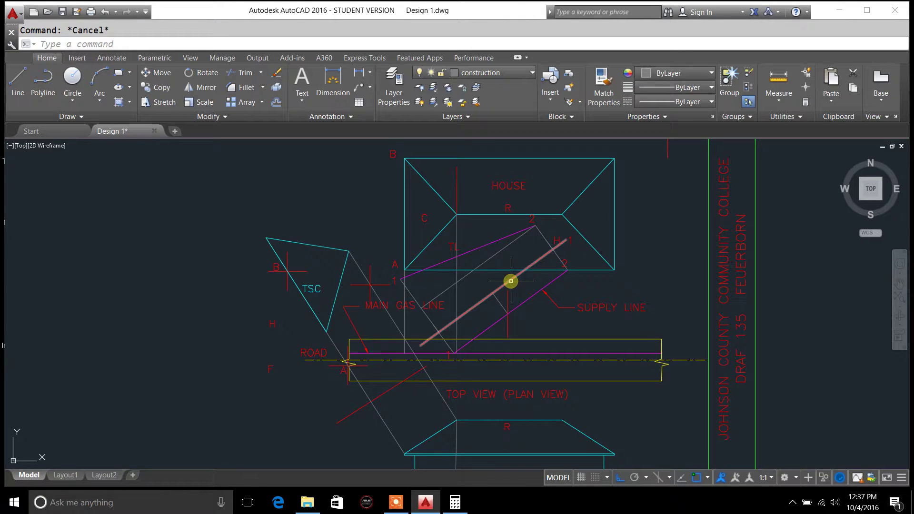
pyautogui.moveTo(510, 281)
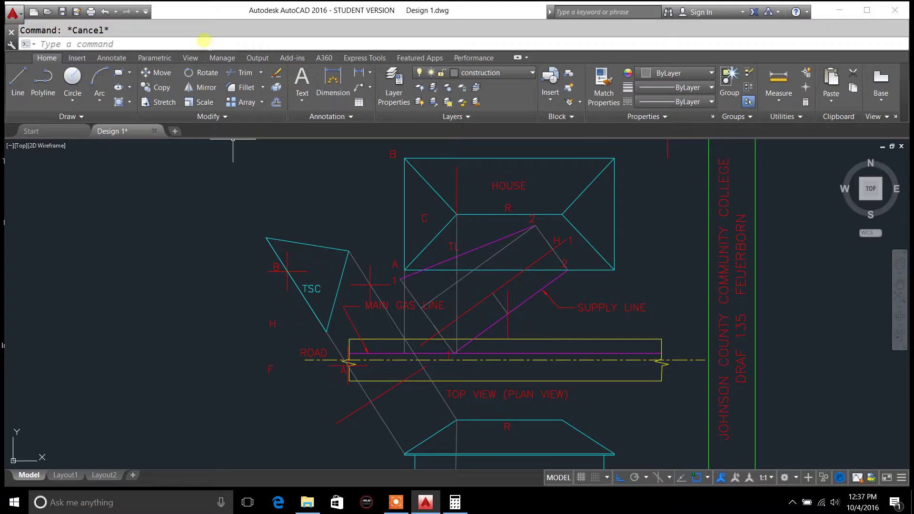
pyautogui.click(204, 42)
pyautogui.write('list')
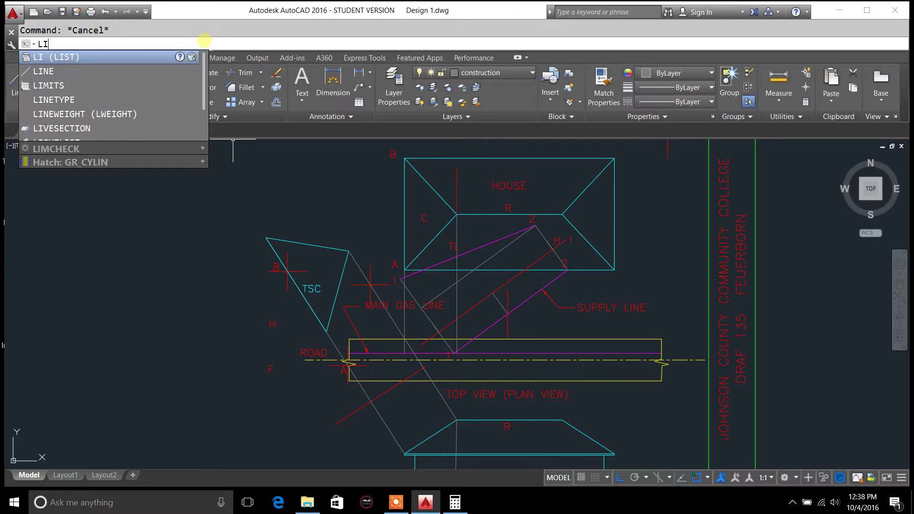
pyautogui.press('Return')
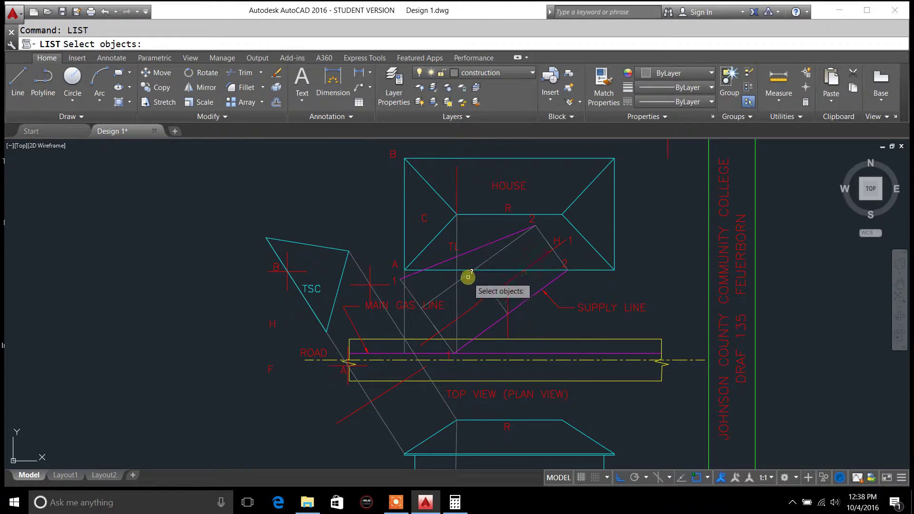
pyautogui.click(464, 277)
pyautogui.press('Return')
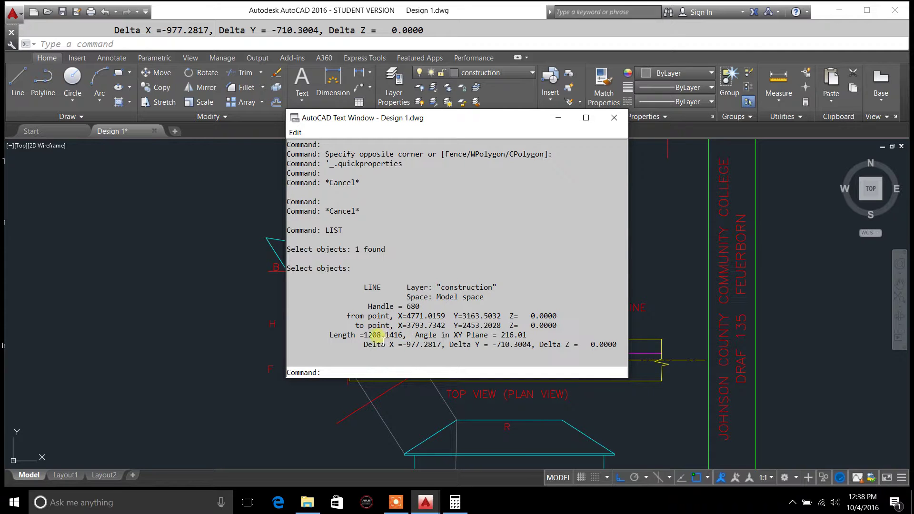
pyautogui.moveTo(403, 336); pyautogui.dragTo(374, 339)
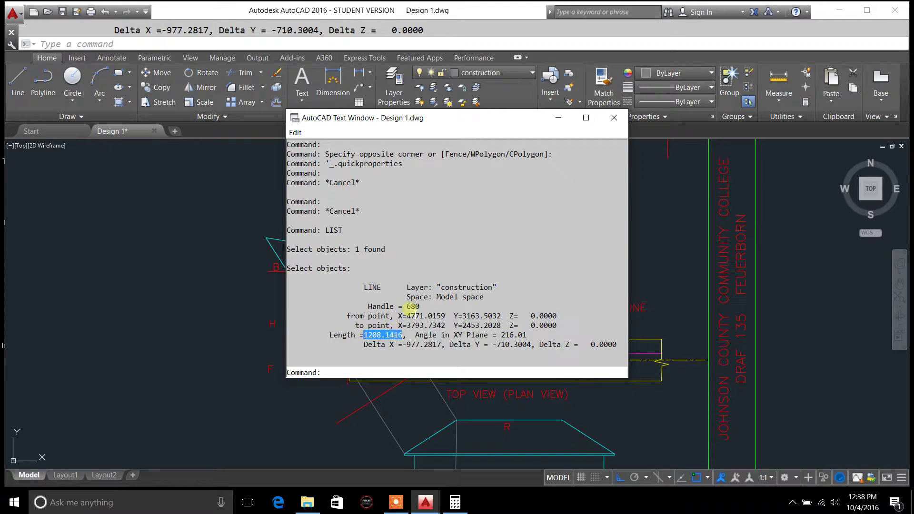
pyautogui.click(614, 117)
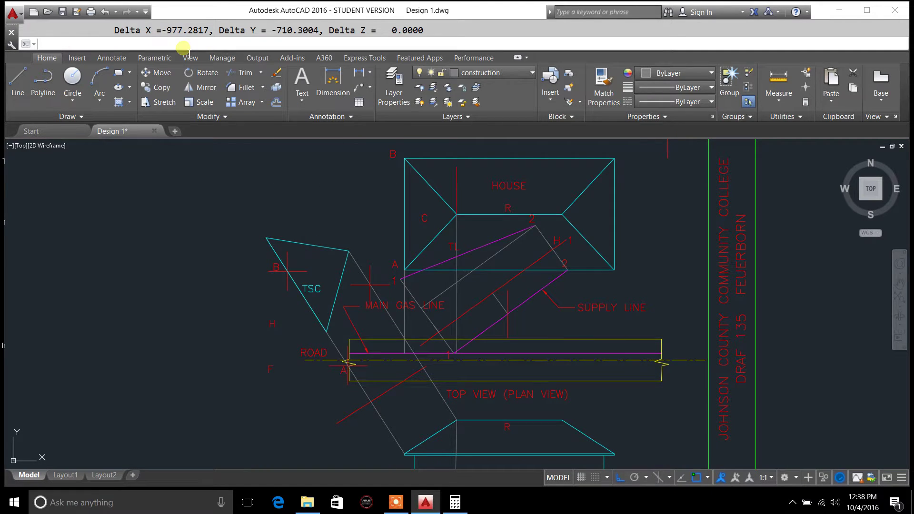
pyautogui.write('list')
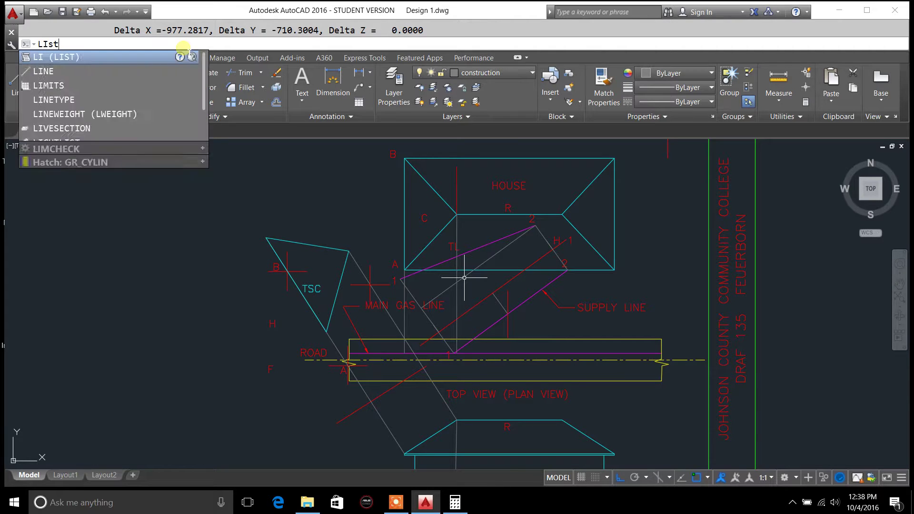
pyautogui.press('Return')
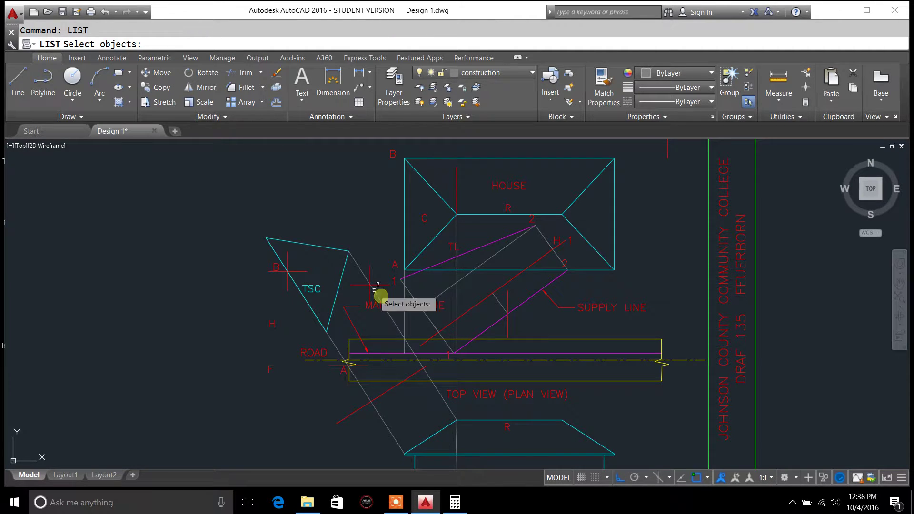
pyautogui.click(413, 297)
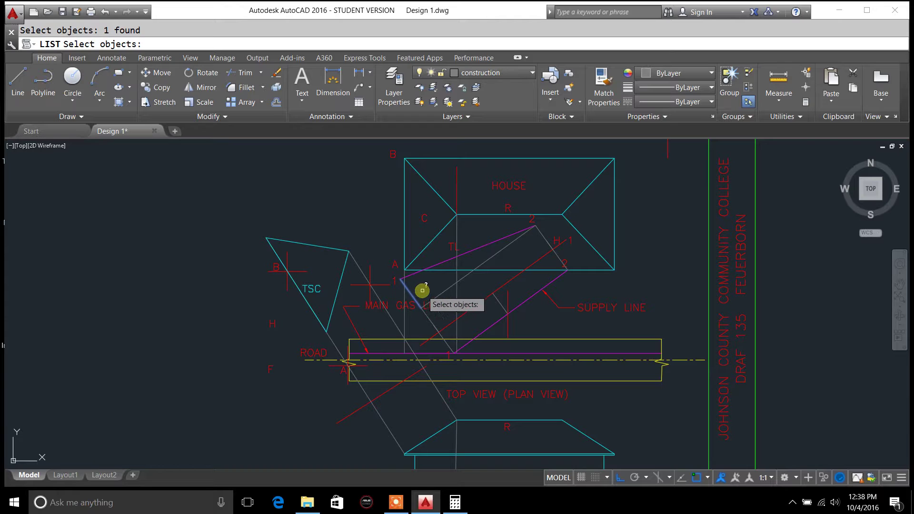
pyautogui.press('Return')
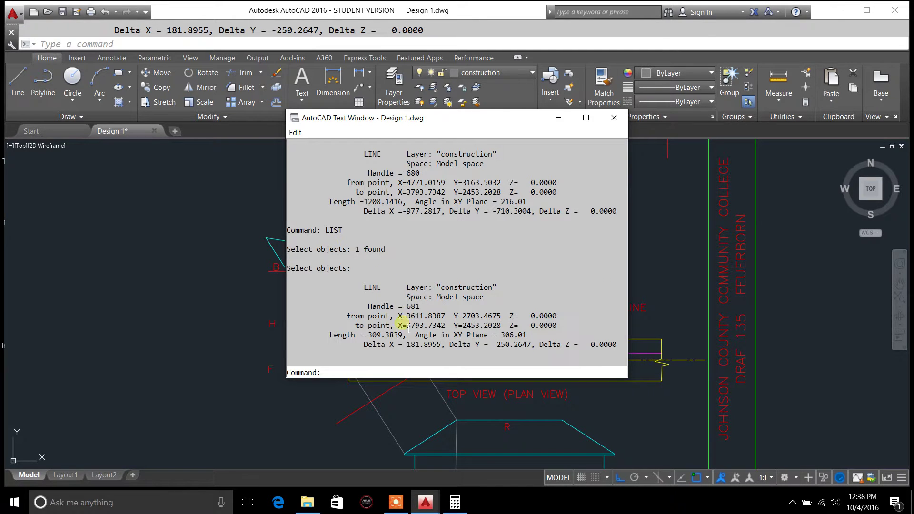
pyautogui.moveTo(403, 335); pyautogui.dragTo(370, 336)
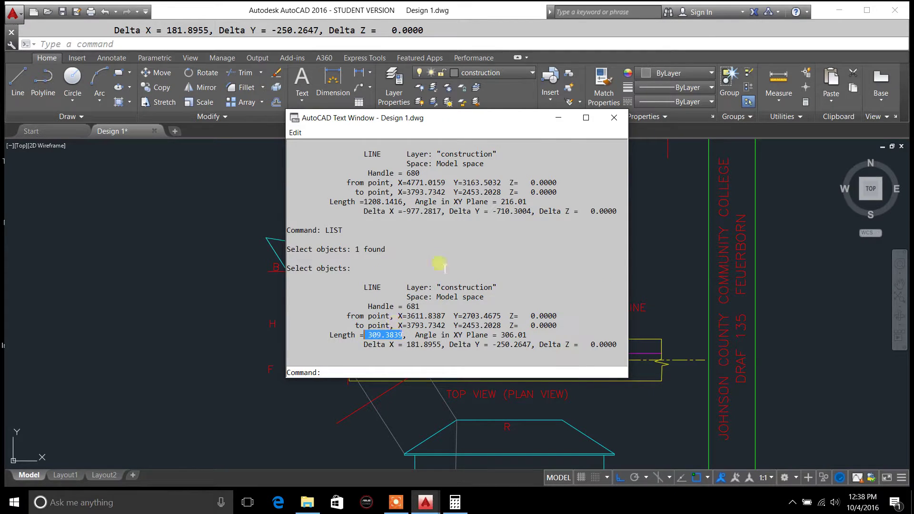
pyautogui.click(614, 118)
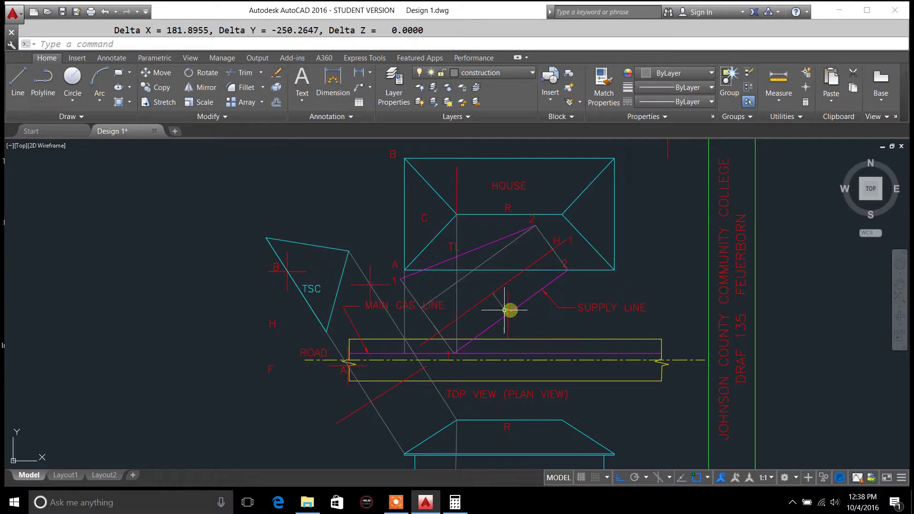
# Select the gas-line polyline and zoom out to bring the question text into view.
pyautogui.click(444, 292)
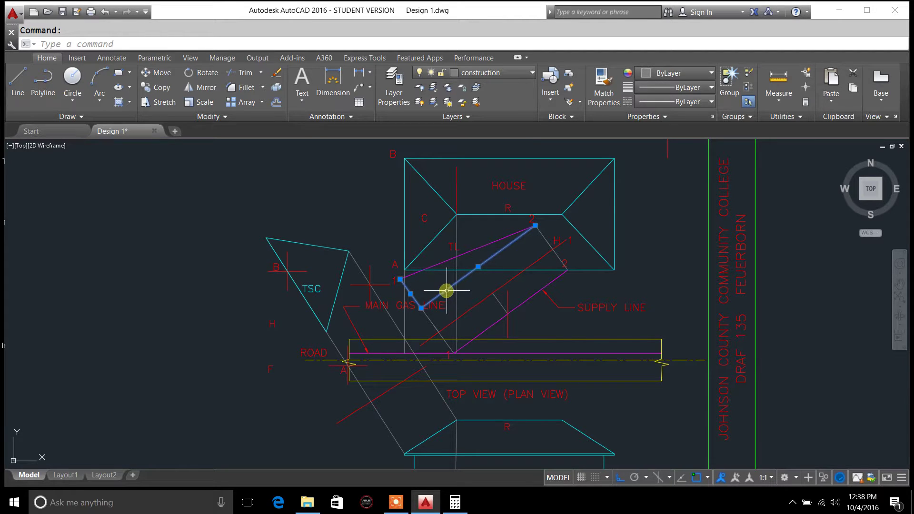
pyautogui.scroll(-4, 446, 289)
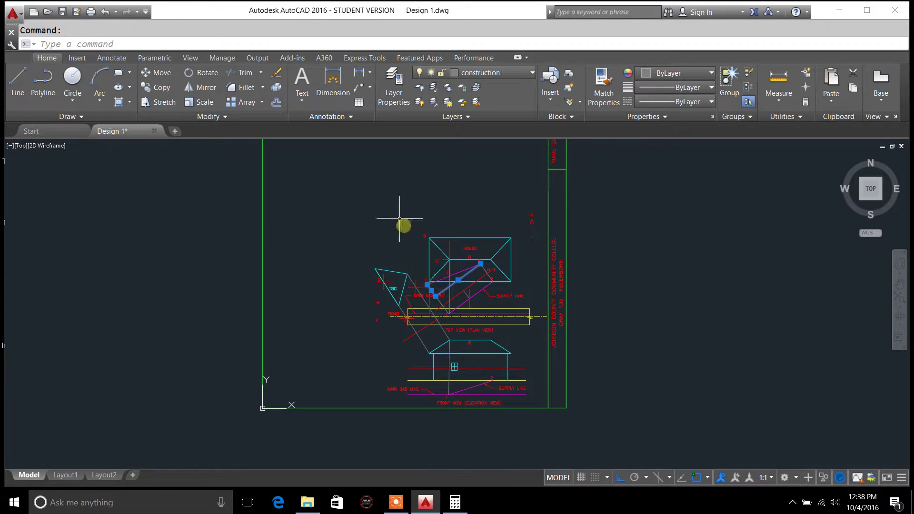
pyautogui.moveTo(400, 219); pyautogui.dragTo(417, 382, button='middle')
# Read the answered grade and true-length questions, then pan back to the gas-line top view.
pyautogui.scroll(4, 384, 235)
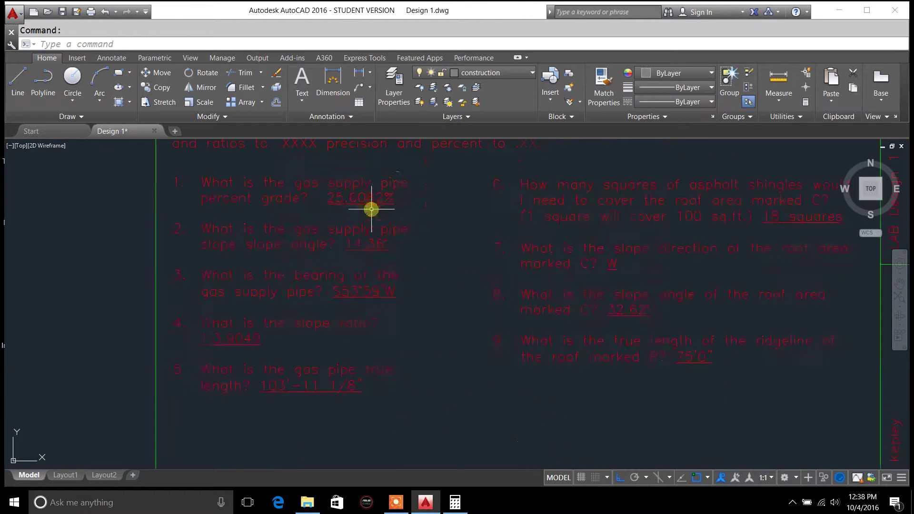
pyautogui.scroll(2, 371, 210)
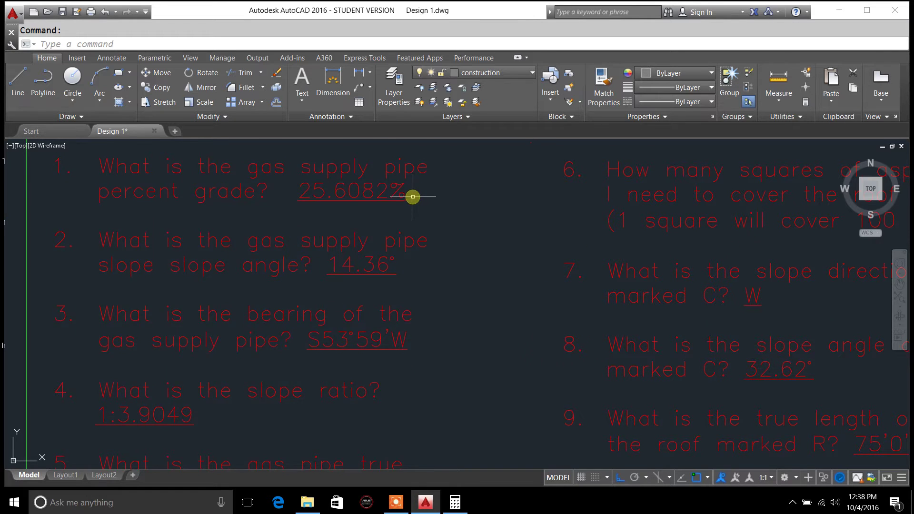
pyautogui.scroll(-4, 412, 195)
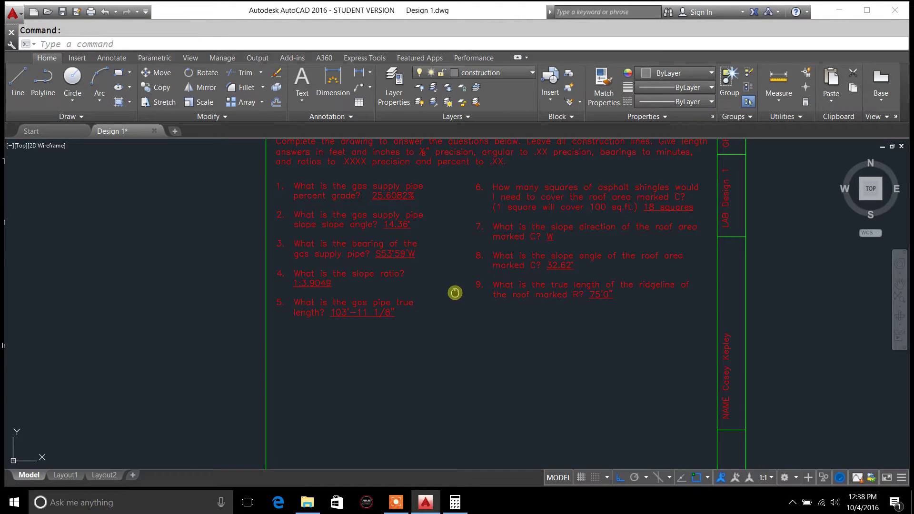
pyautogui.moveTo(455, 292); pyautogui.dragTo(444, 260, button='middle')
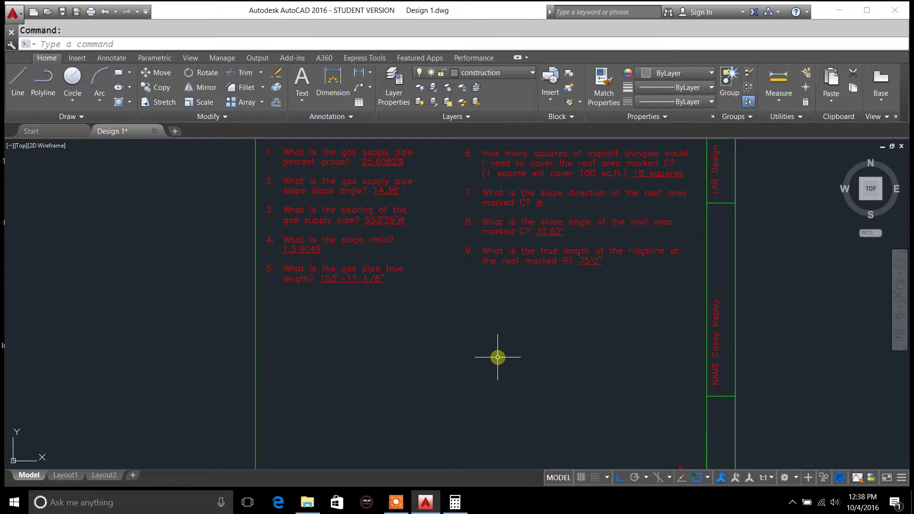
pyautogui.moveTo(497, 357)
pyautogui.mouseDown(button='middle')
pyautogui.moveTo(479, 348)
pyautogui.moveTo(453, 269)
pyautogui.moveTo(451, 135)
pyautogui.mouseUp(button='middle')
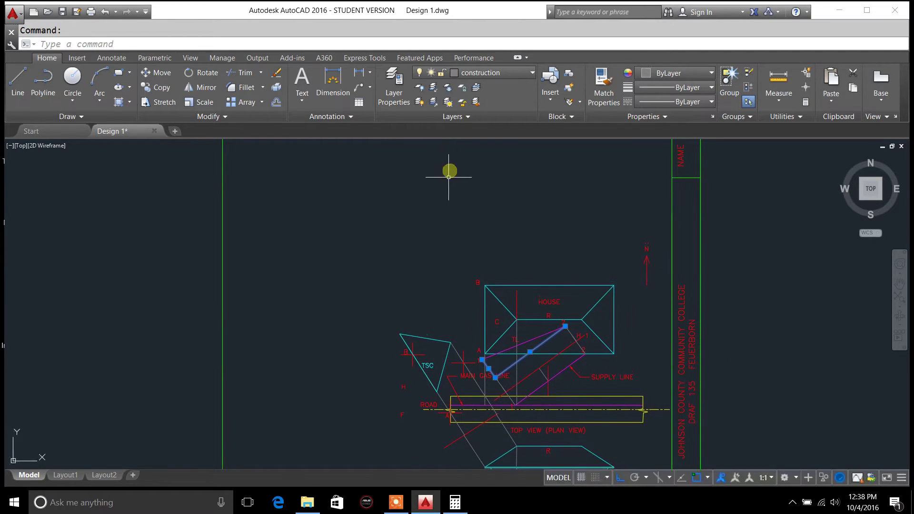
pyautogui.scroll(-2, 419, 276)
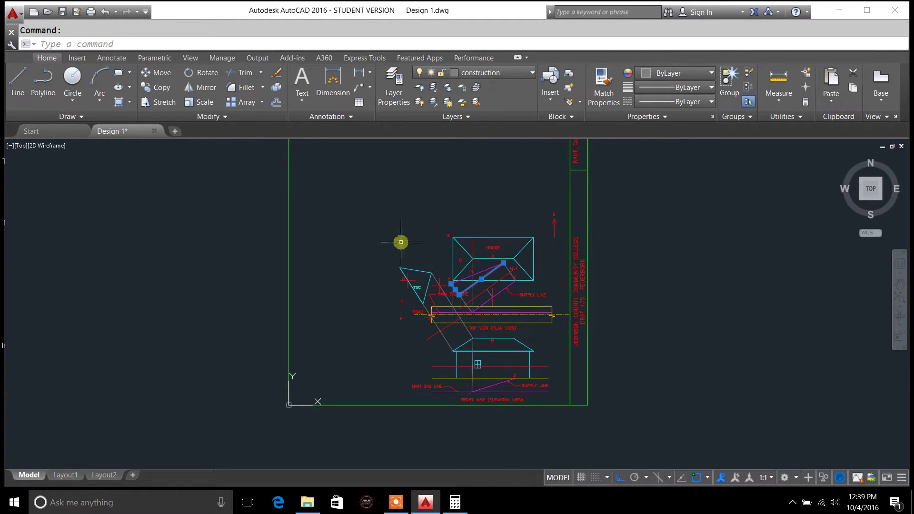
pyautogui.scroll(2, 401, 243)
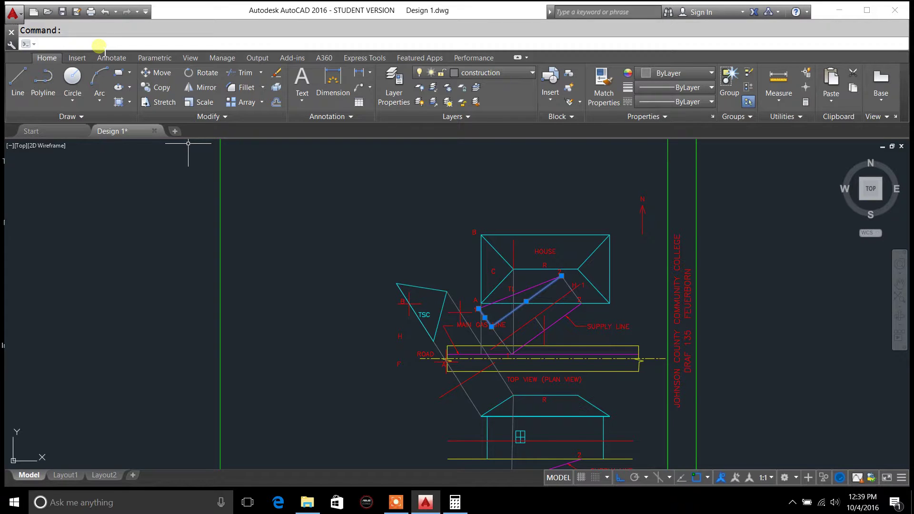
pyautogui.write('ts')
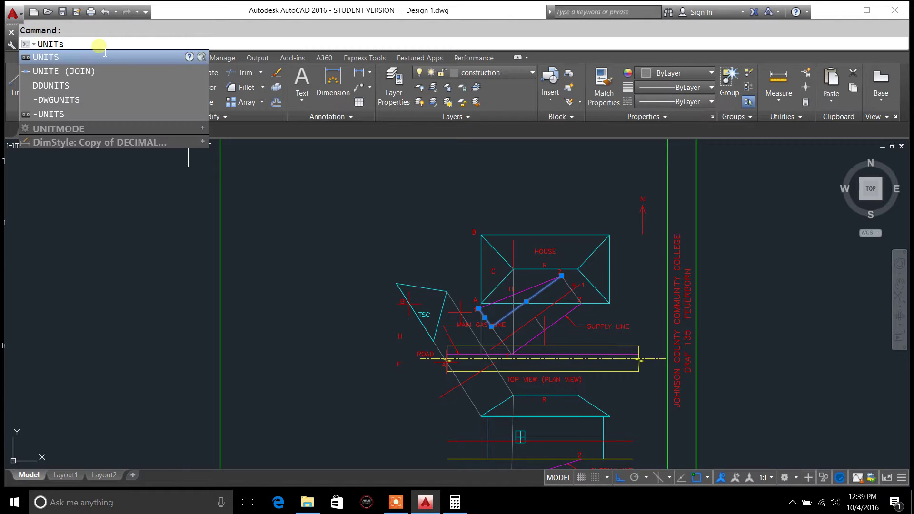
pyautogui.press('Return')
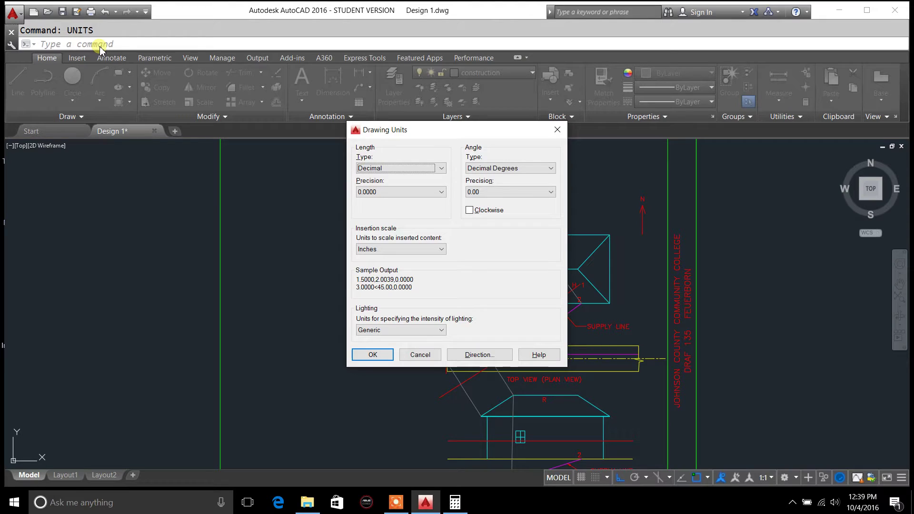
pyautogui.click(441, 193)
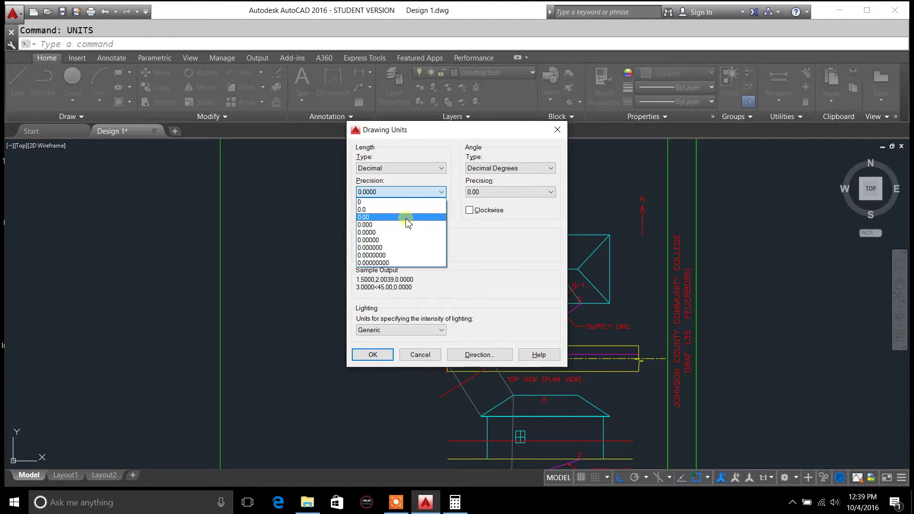
pyautogui.click(486, 253)
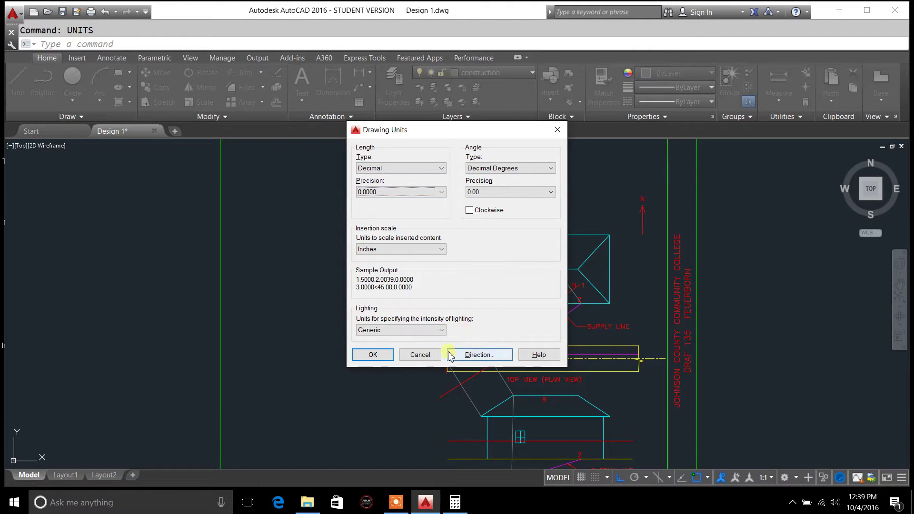
pyautogui.click(373, 354)
pyautogui.click(530, 265)
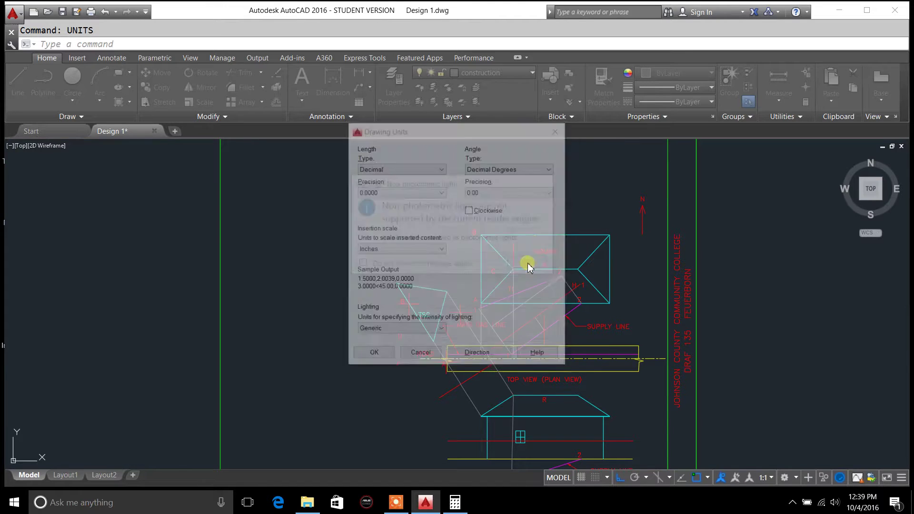
pyautogui.moveTo(616, 256)
pyautogui.mouseDown(button='middle')
pyautogui.moveTo(626, 270)
pyautogui.moveTo(496, 212)
pyautogui.mouseUp(button='middle')
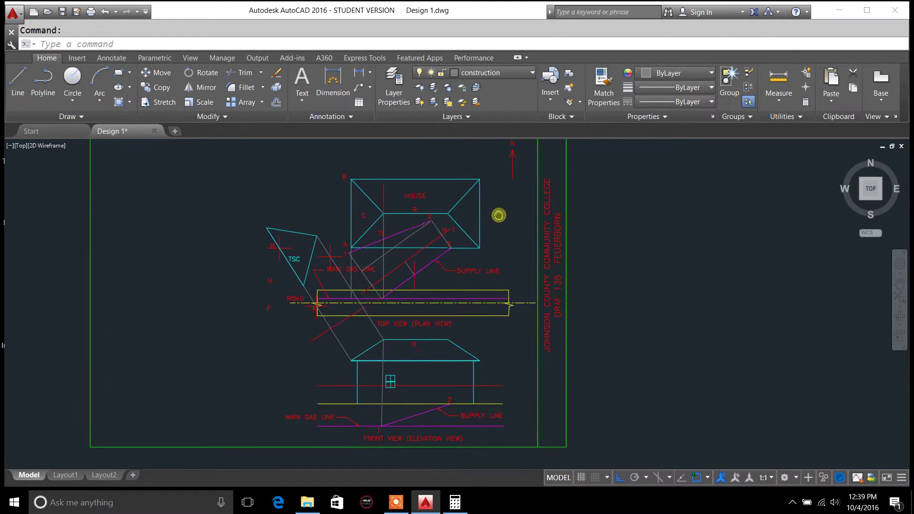
pyautogui.scroll(-1, 333, 372)
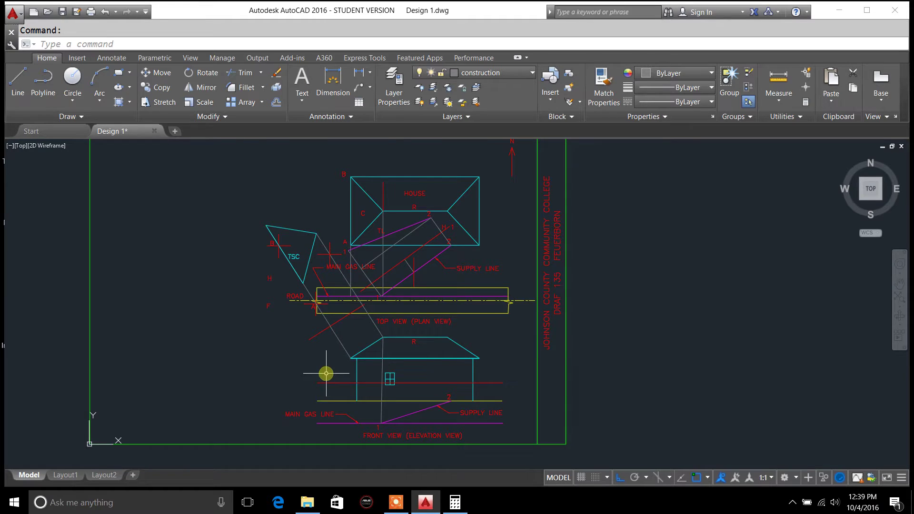
pyautogui.scroll(2, 327, 419)
pyautogui.scroll(-3, 329, 372)
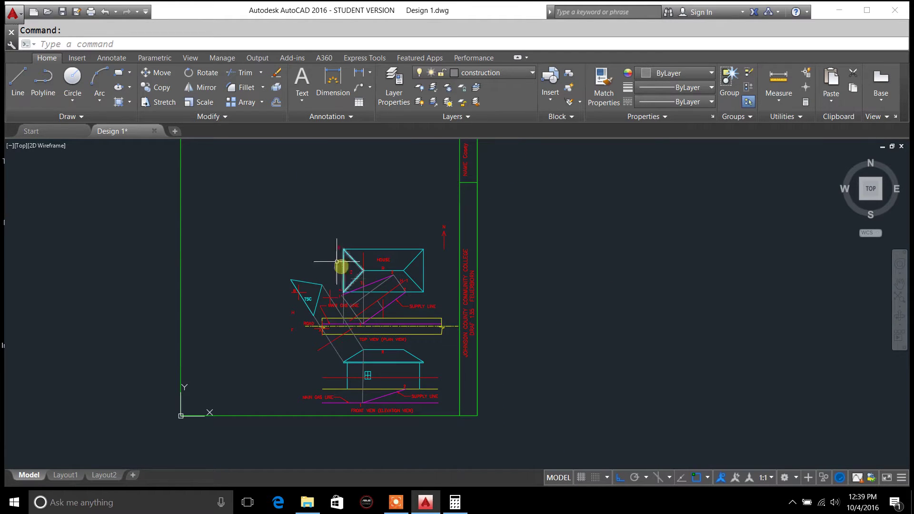
pyautogui.scroll(2, 327, 244)
pyautogui.scroll(-1, 327, 259)
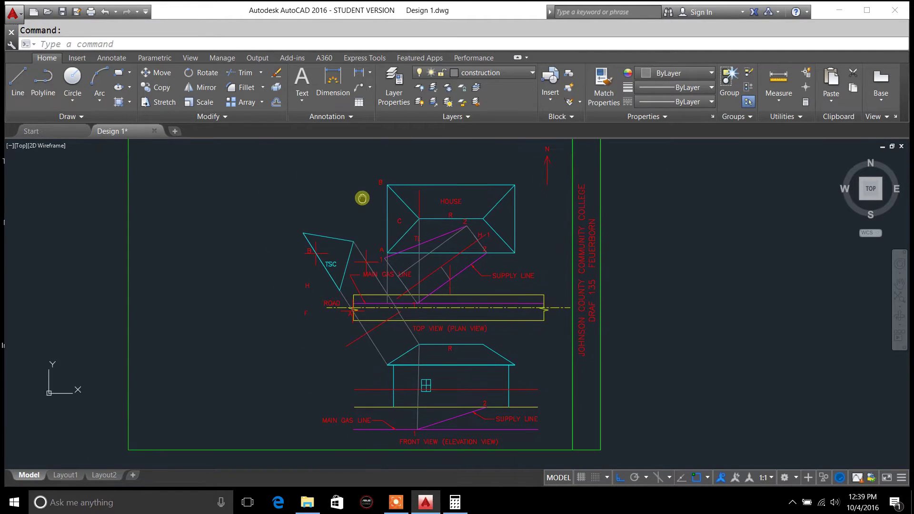
pyautogui.scroll(3, 371, 225)
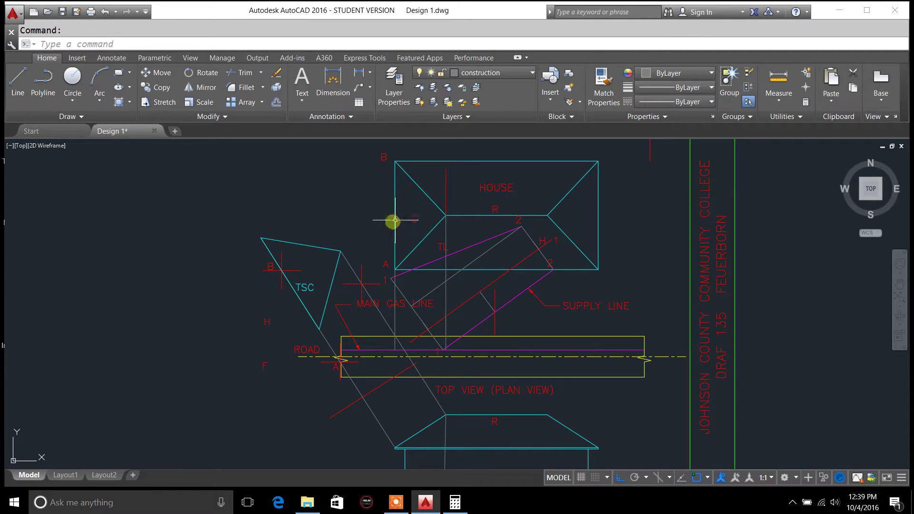
pyautogui.moveTo(394, 219)
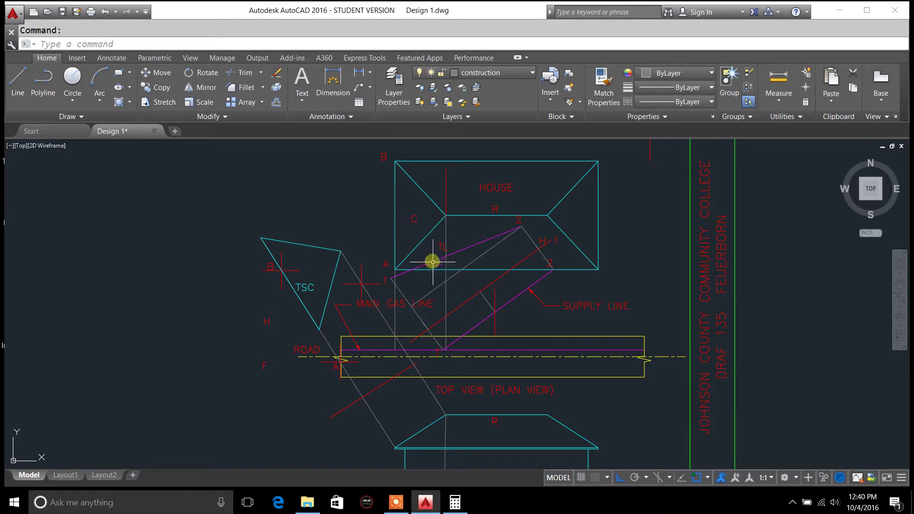
# Select the vertical construction line through TL and pan down to view the front elevation.
pyautogui.scroll(2, 434, 263)
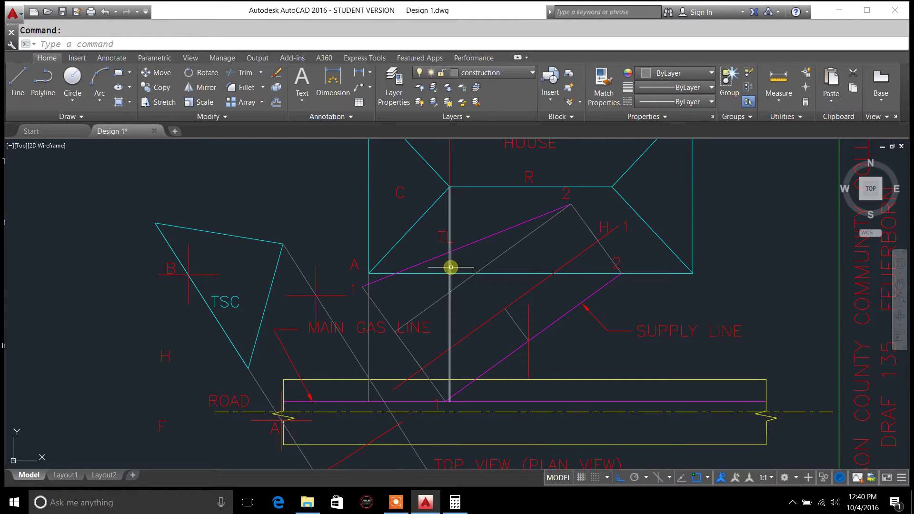
pyautogui.click(450, 267)
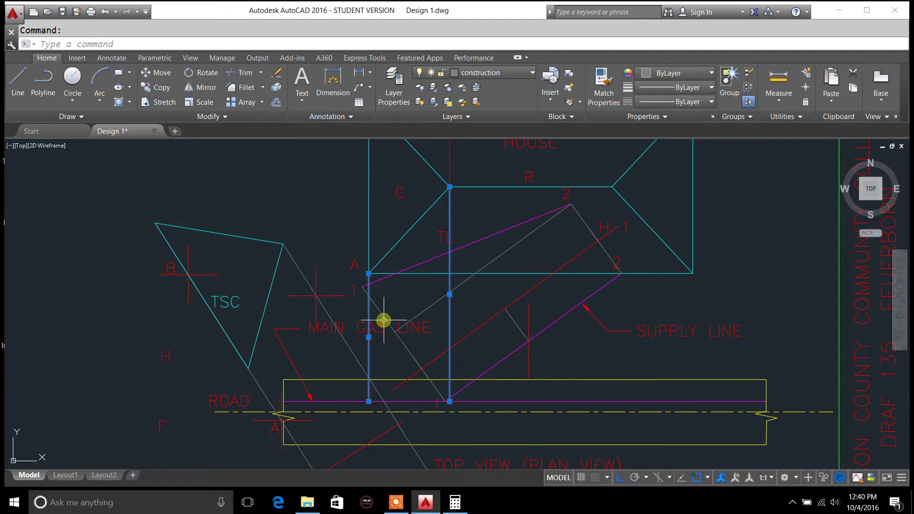
pyautogui.scroll(-2, 384, 315)
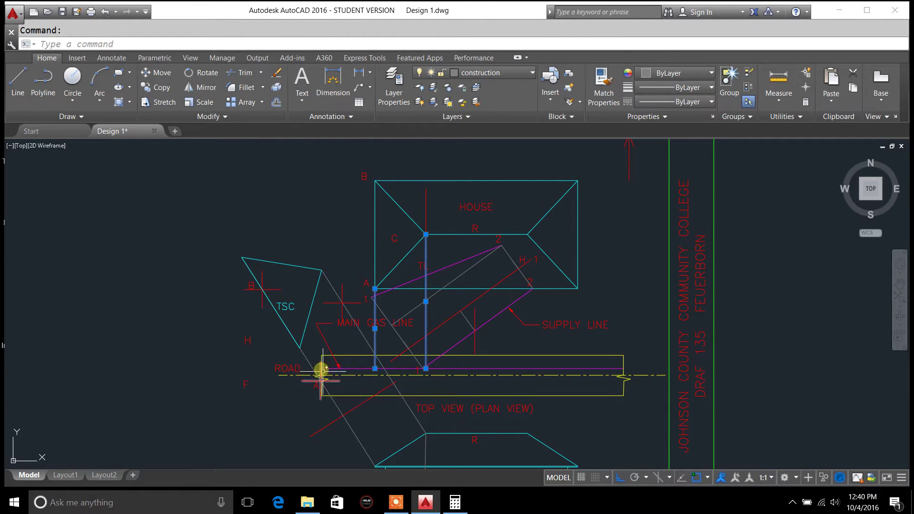
pyautogui.scroll(-2, 379, 416)
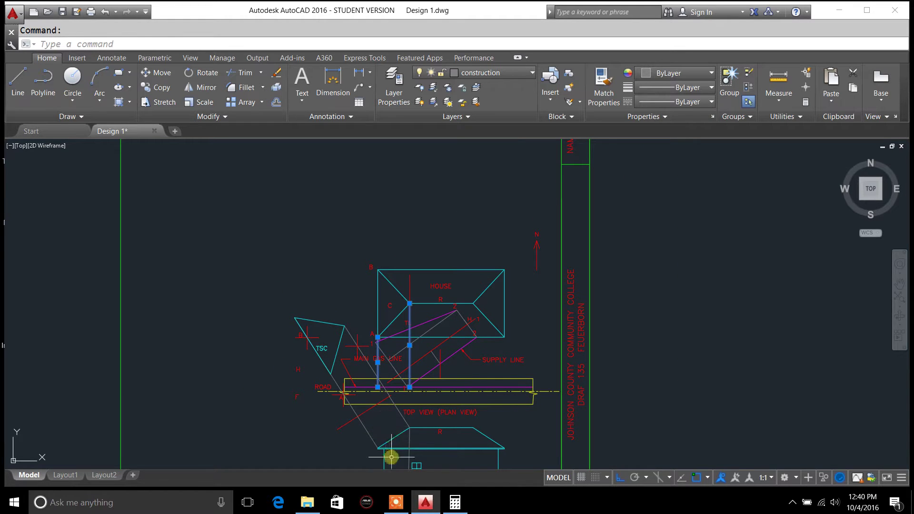
pyautogui.moveTo(369, 453); pyautogui.dragTo(371, 370, button='middle')
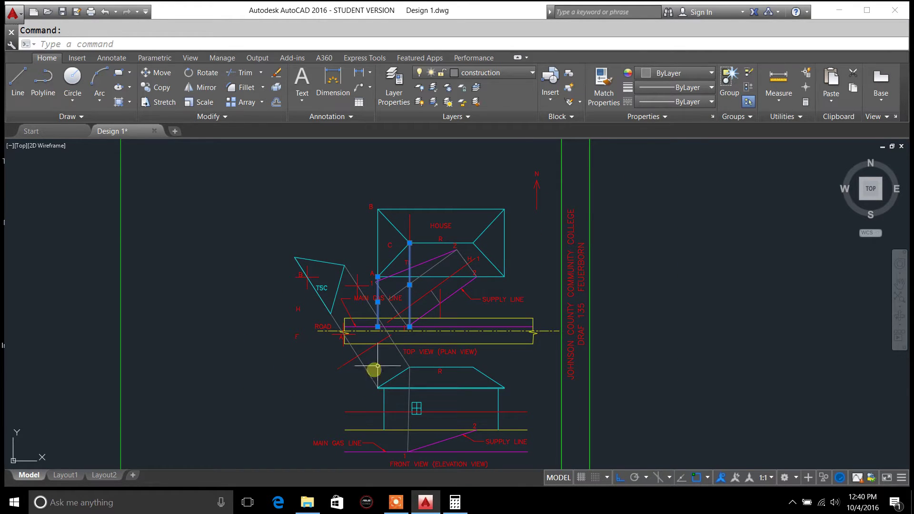
pyautogui.scroll(2, 393, 376)
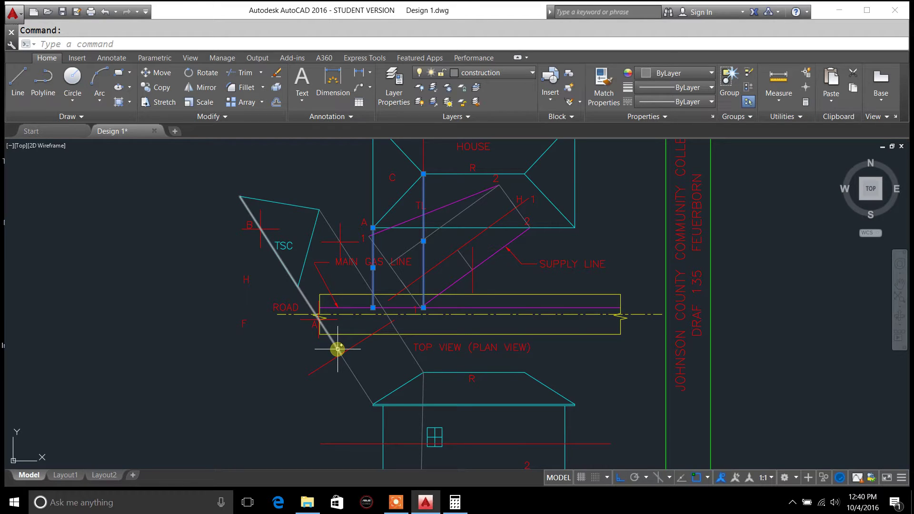
pyautogui.moveTo(338, 349)
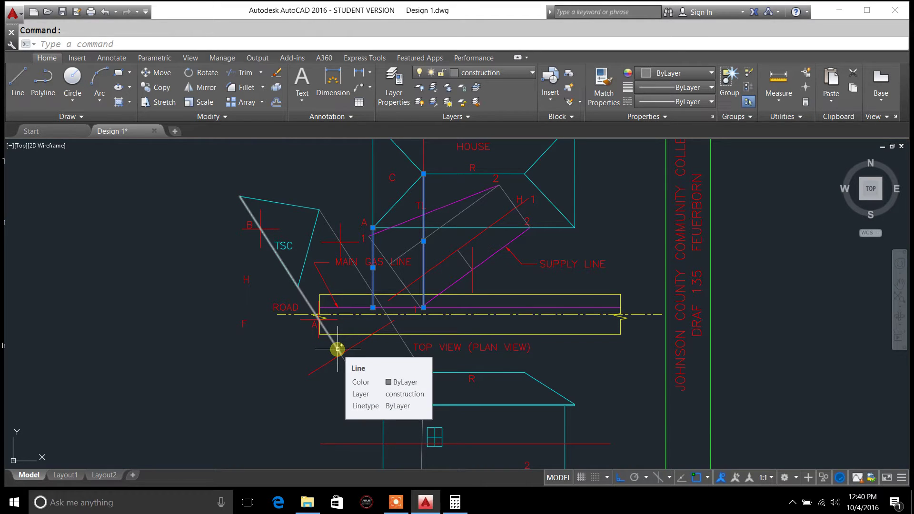
pyautogui.scroll(-2, 374, 305)
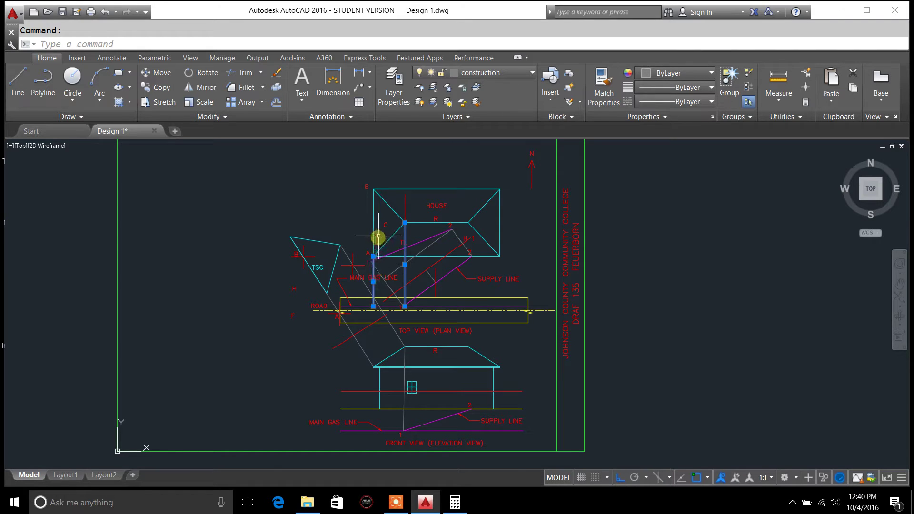
# Snap the vertical line's end onto point A and close the TSC triangle's slanted side at its corner.
pyautogui.click(373, 257)
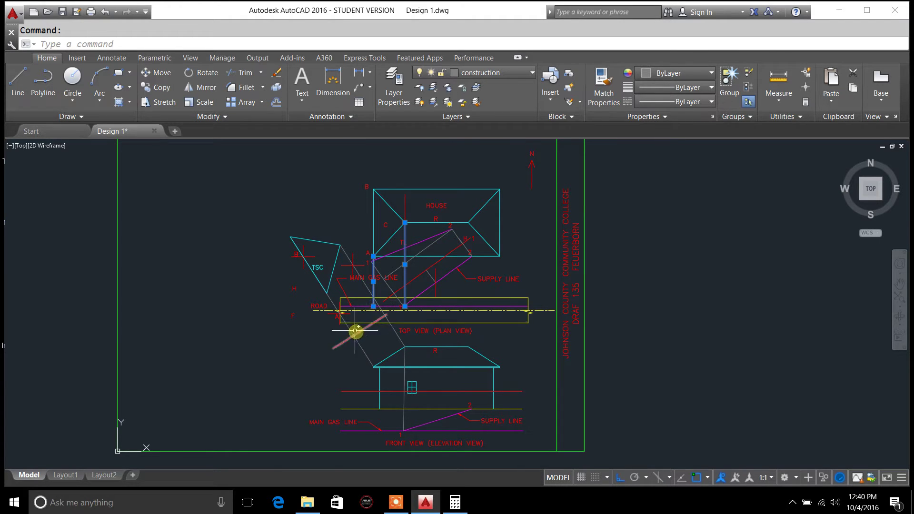
pyautogui.click(328, 295)
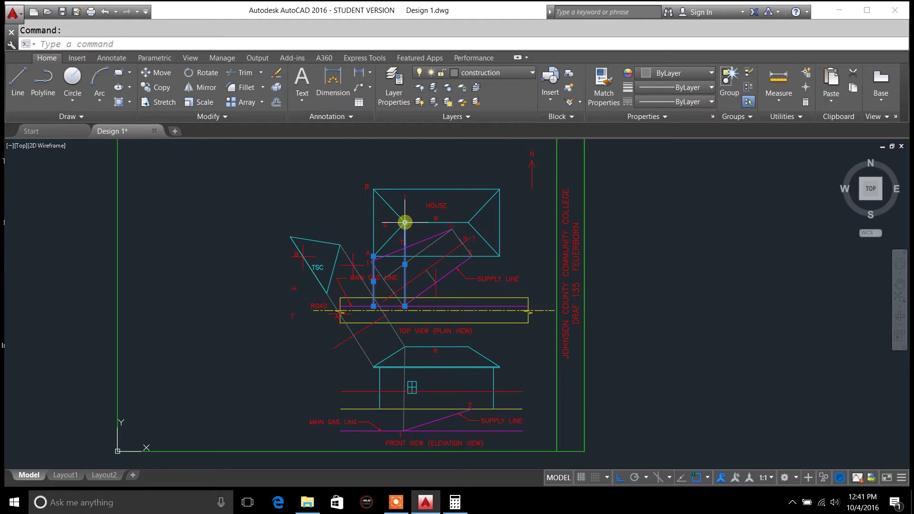
pyautogui.moveTo(405, 307)
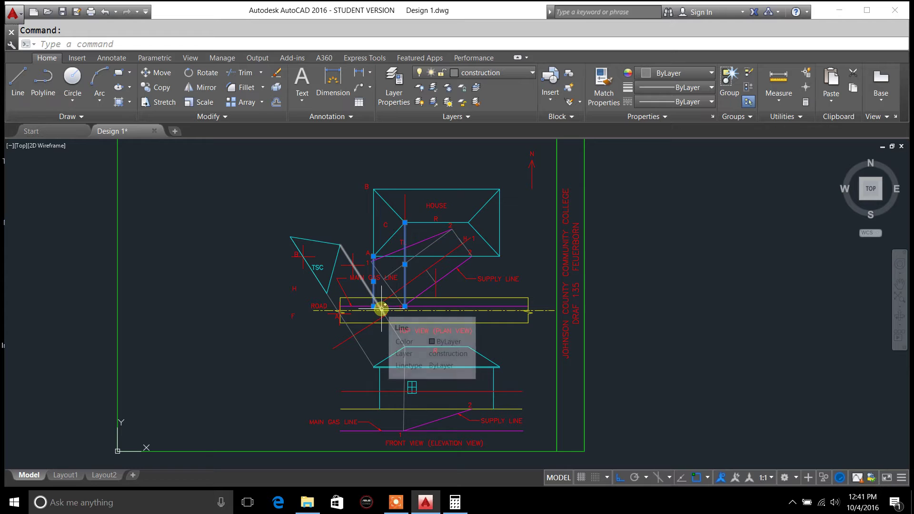
pyautogui.scroll(2, 324, 259)
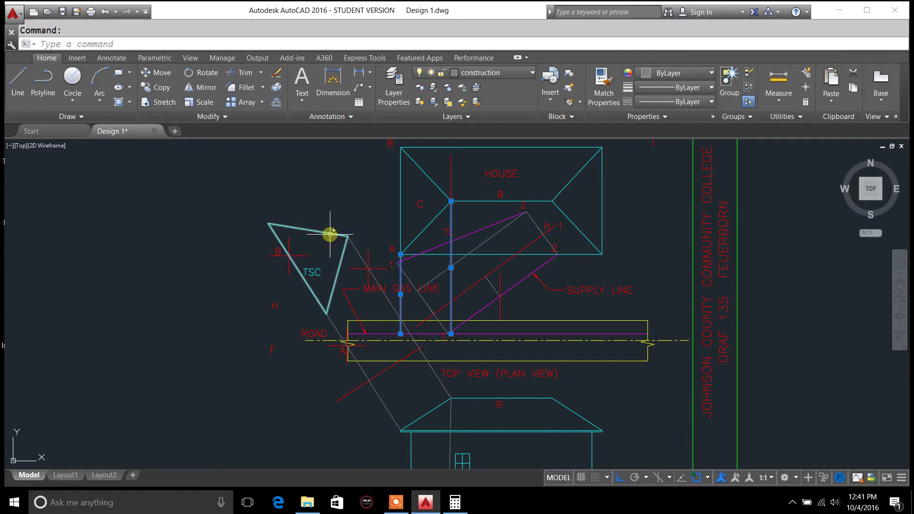
pyautogui.scroll(-2, 357, 267)
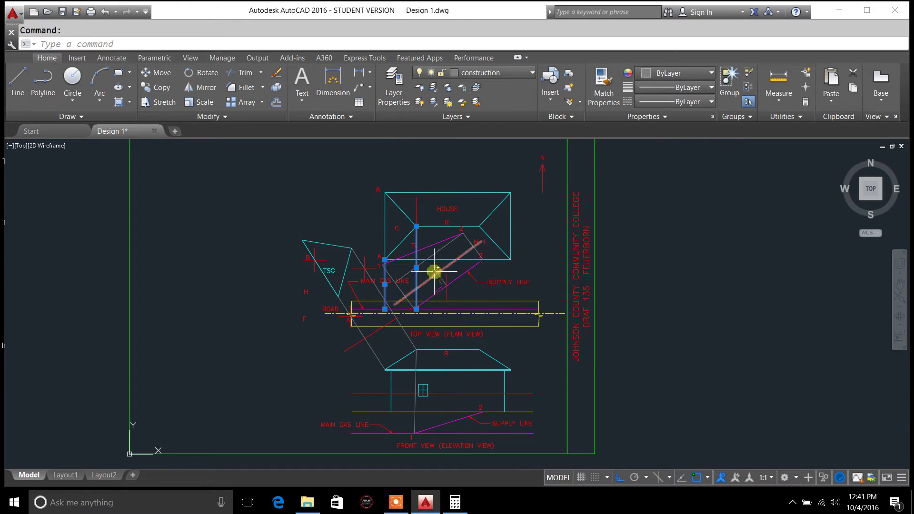
# Erase the two selected vertical construction lines and pan up to the top of the sheet.
pyautogui.click(278, 76)
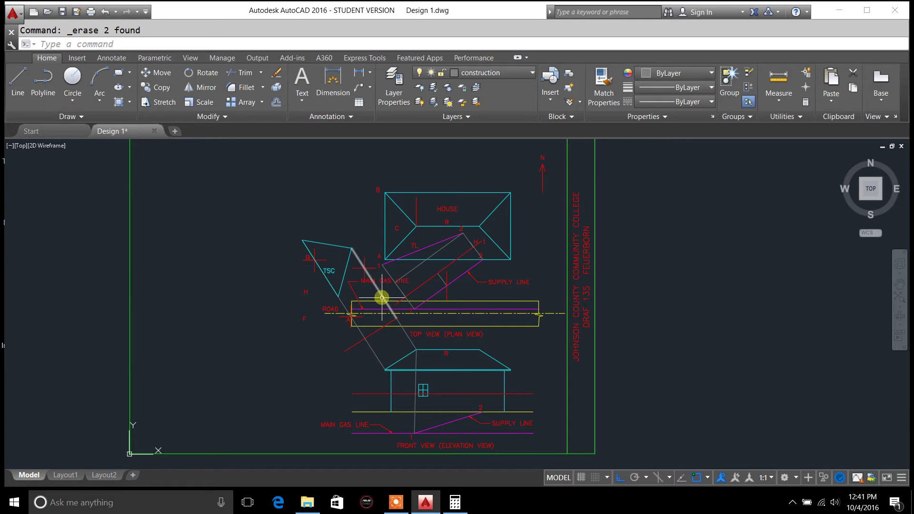
pyautogui.moveTo(349, 206); pyautogui.dragTo(464, 407, button='middle')
pyautogui.moveTo(380, 259)
pyautogui.mouseDown(button='middle')
pyautogui.moveTo(361, 442)
pyautogui.moveTo(351, 356)
pyautogui.moveTo(357, 343)
pyautogui.moveTo(405, 332)
pyautogui.moveTo(315, 198)
pyautogui.moveTo(376, 147)
pyautogui.moveTo(390, 147)
pyautogui.mouseUp(button='middle')
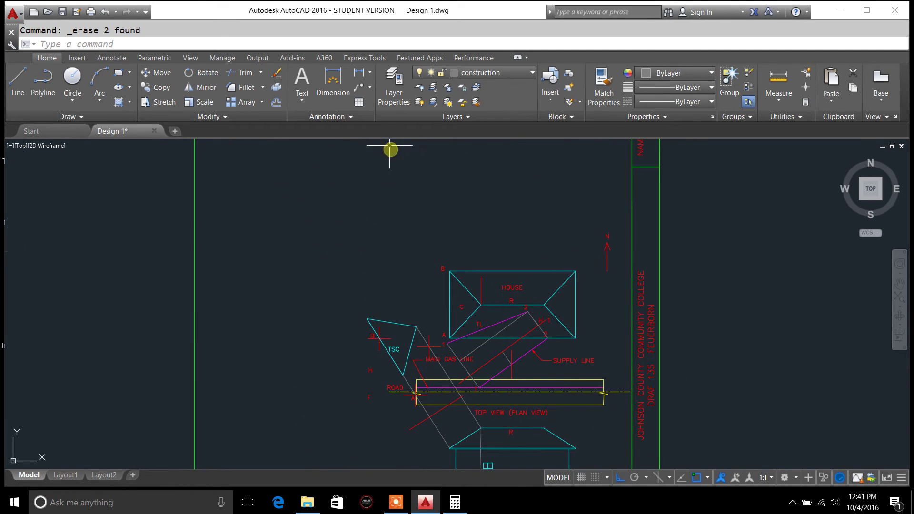
pyautogui.scroll(-3, 395, 269)
pyautogui.scroll(2, 359, 298)
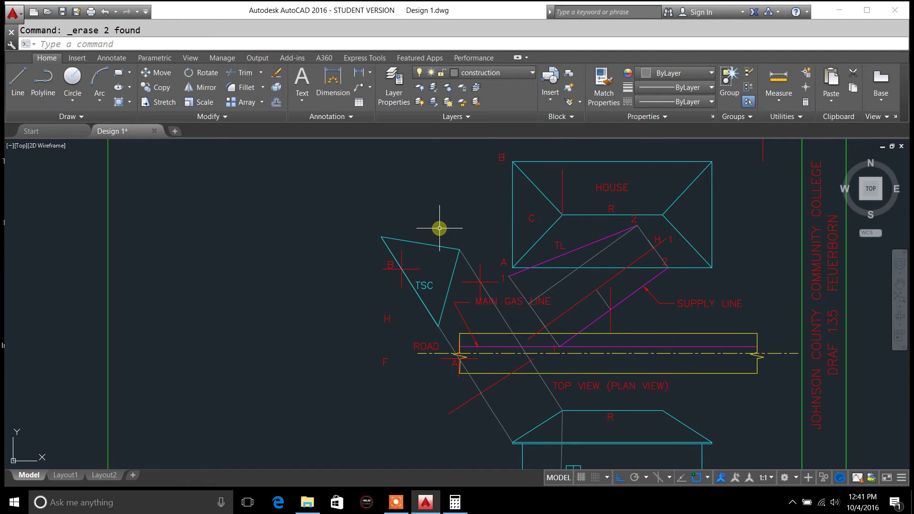
pyautogui.scroll(-3, 439, 228)
pyautogui.scroll(3, 441, 227)
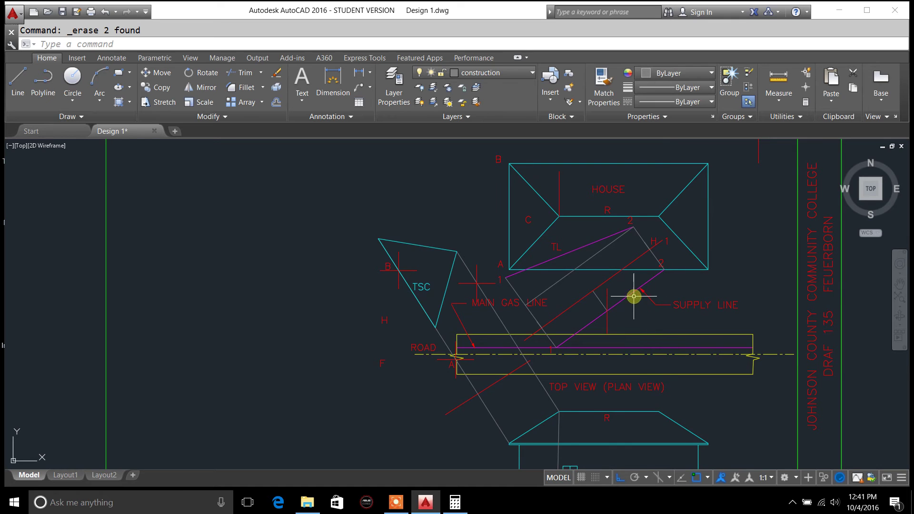
pyautogui.scroll(-2, 651, 326)
pyautogui.scroll(2, 665, 424)
pyautogui.scroll(-2, 679, 415)
pyautogui.moveTo(680, 414)
pyautogui.mouseDown(button='middle')
pyautogui.moveTo(690, 415)
pyautogui.moveTo(543, 331)
pyautogui.mouseUp(button='middle')
pyautogui.scroll(4, 586, 337)
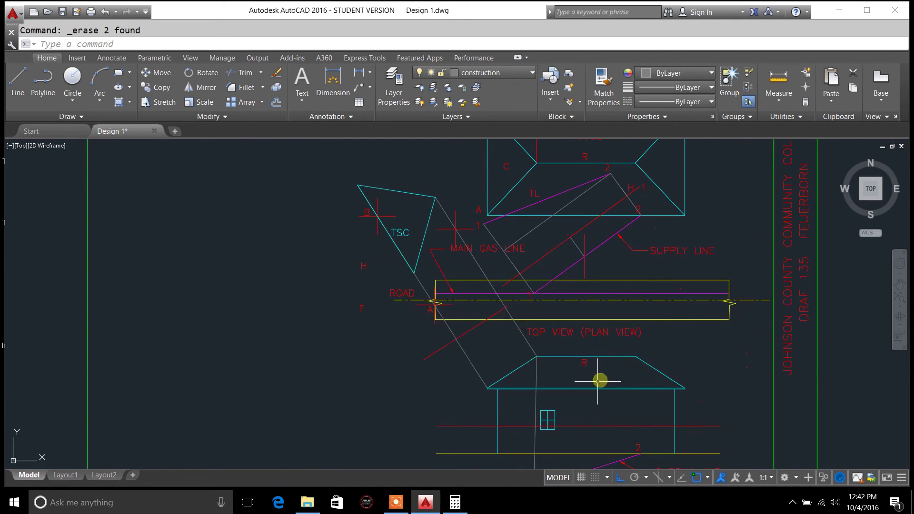